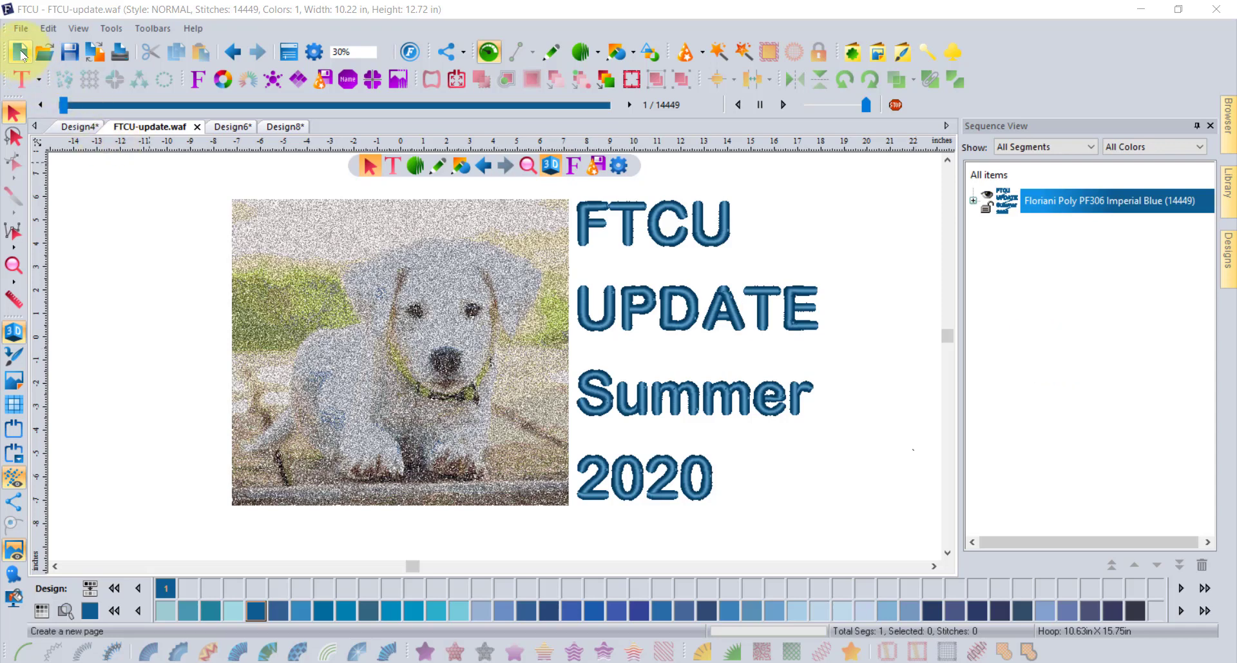
# Create a new blank design, Design9, from the toolbar.
pyautogui.click(21, 53)
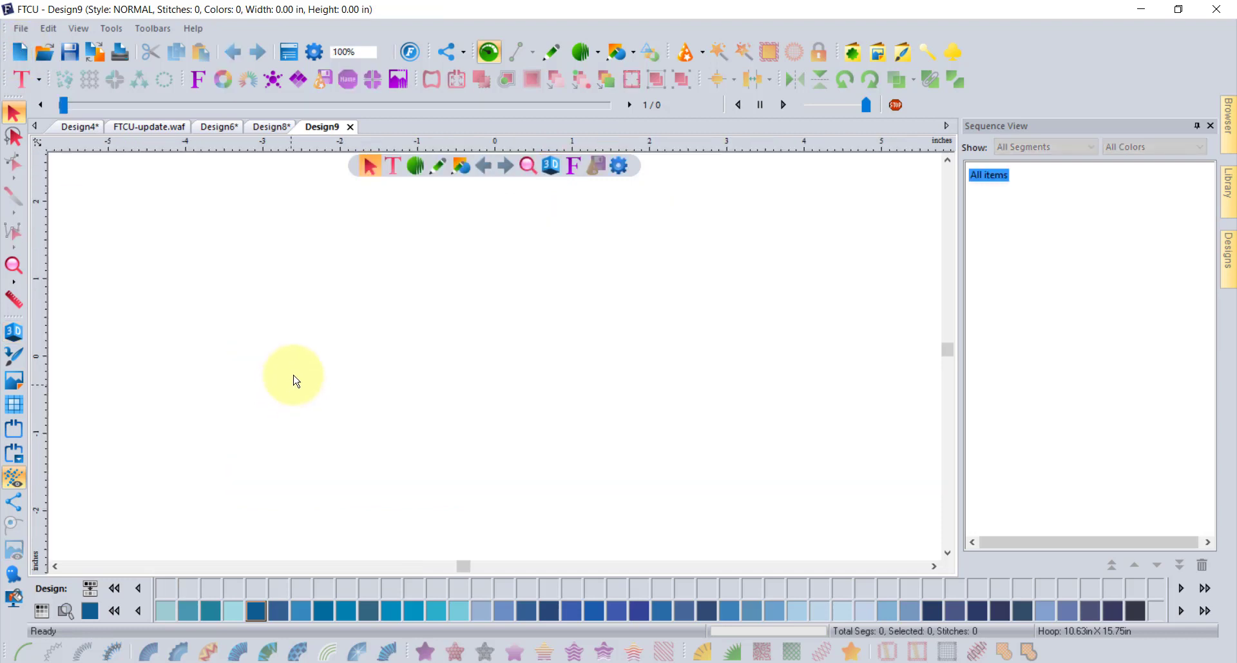
# Open sad eyes-original.jpg in PhotoToStitches.
pyautogui.click(399, 80)
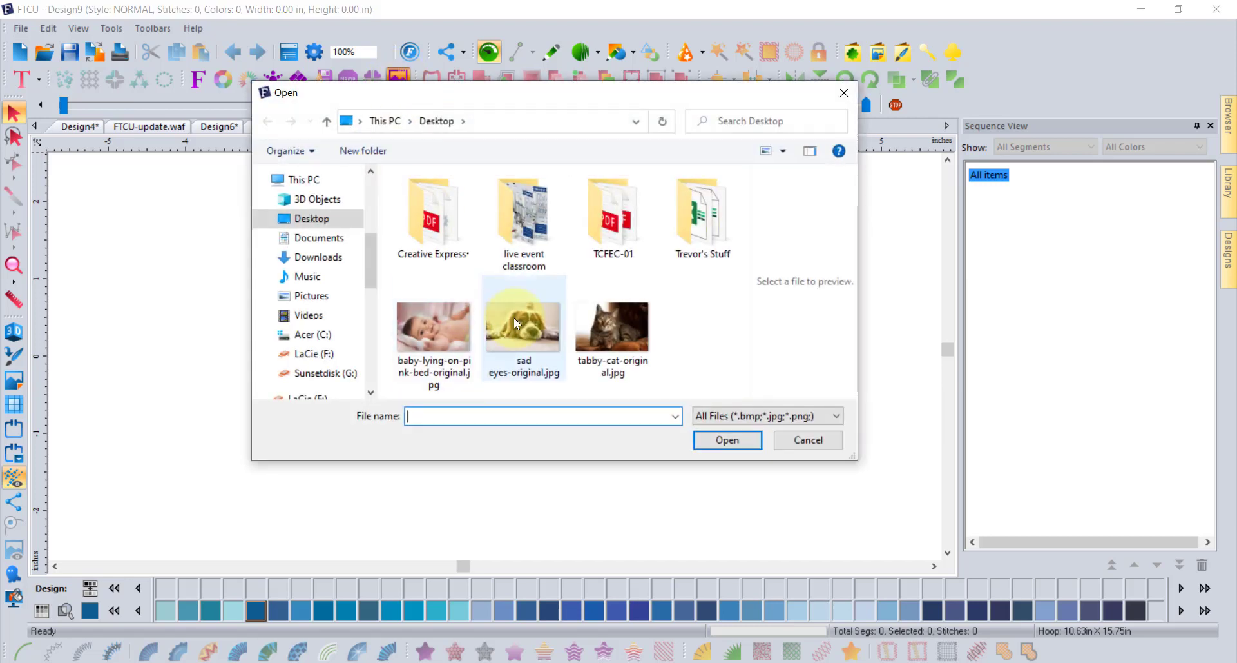
pyautogui.click(516, 326)
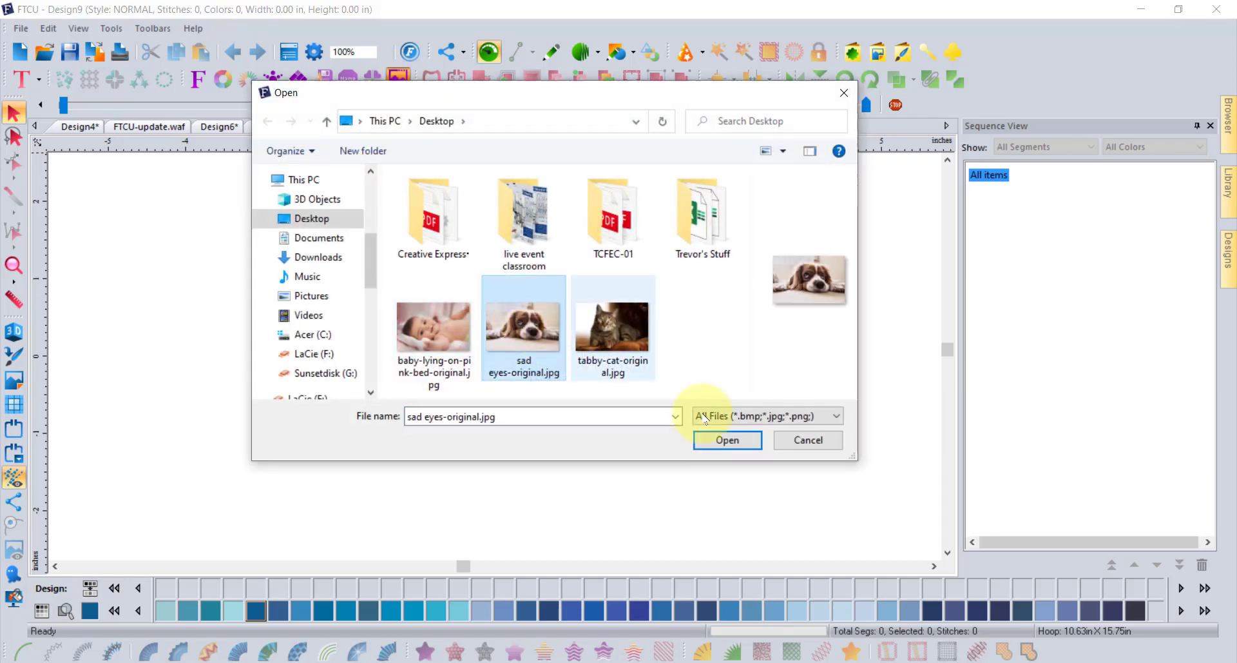
pyautogui.click(725, 441)
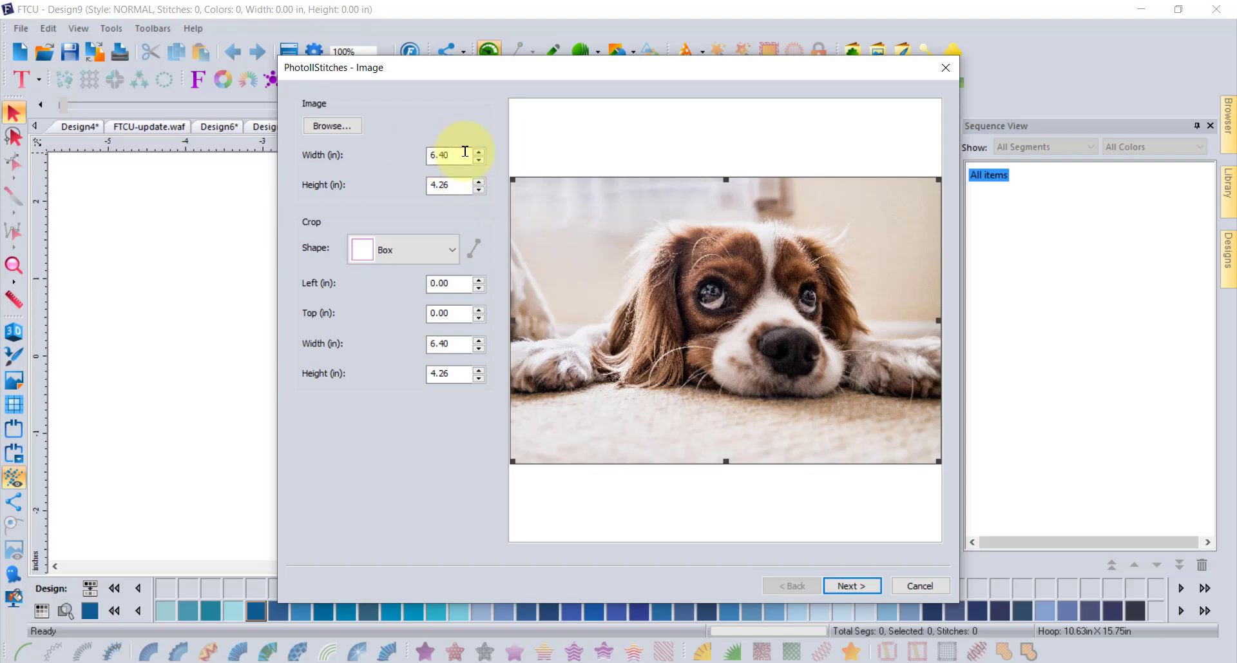
# Resize the dog photo to 10.00 in wide, giving 6.66 in high.
pyautogui.moveTo(462, 155); pyautogui.dragTo(409, 155)
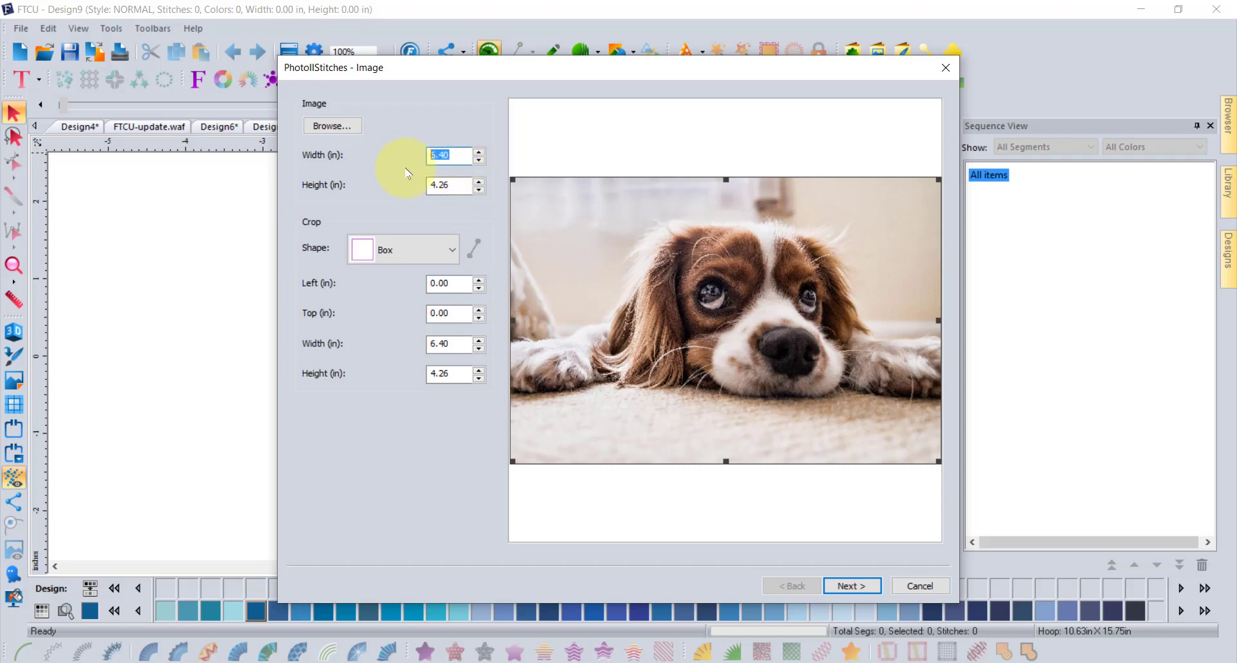
pyautogui.write('10')
pyautogui.press('Tab')
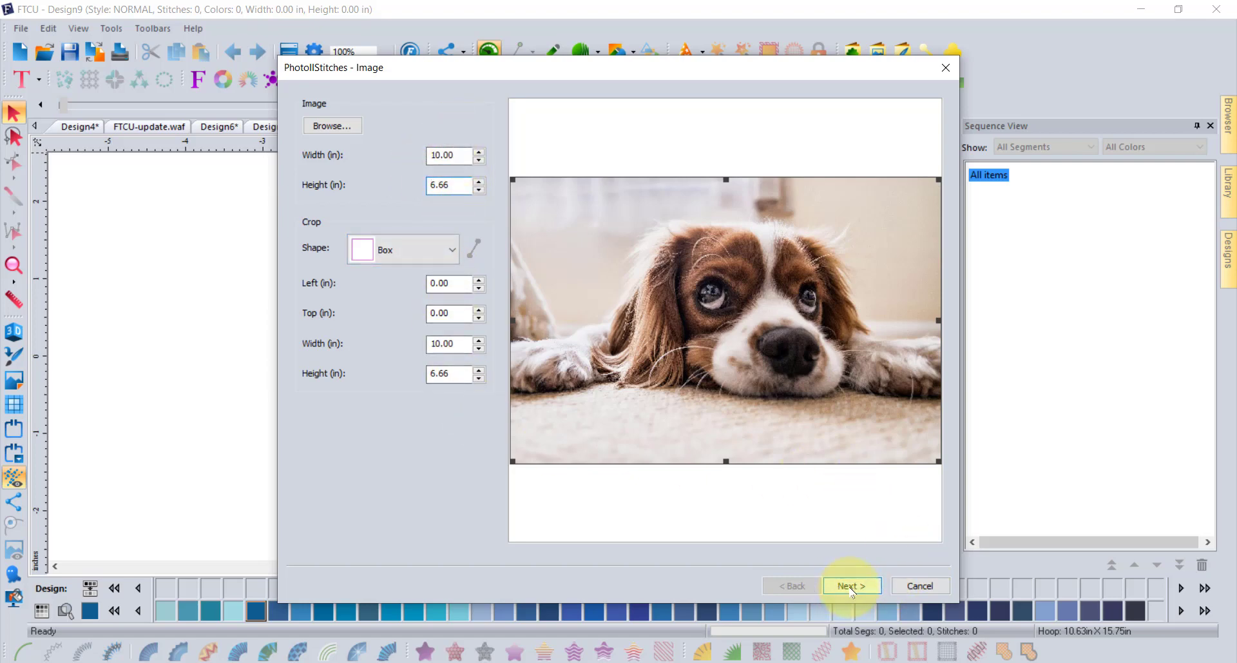
# Advance to the stitch settings and preview the conversion as 3D stitches.
pyautogui.click(850, 586)
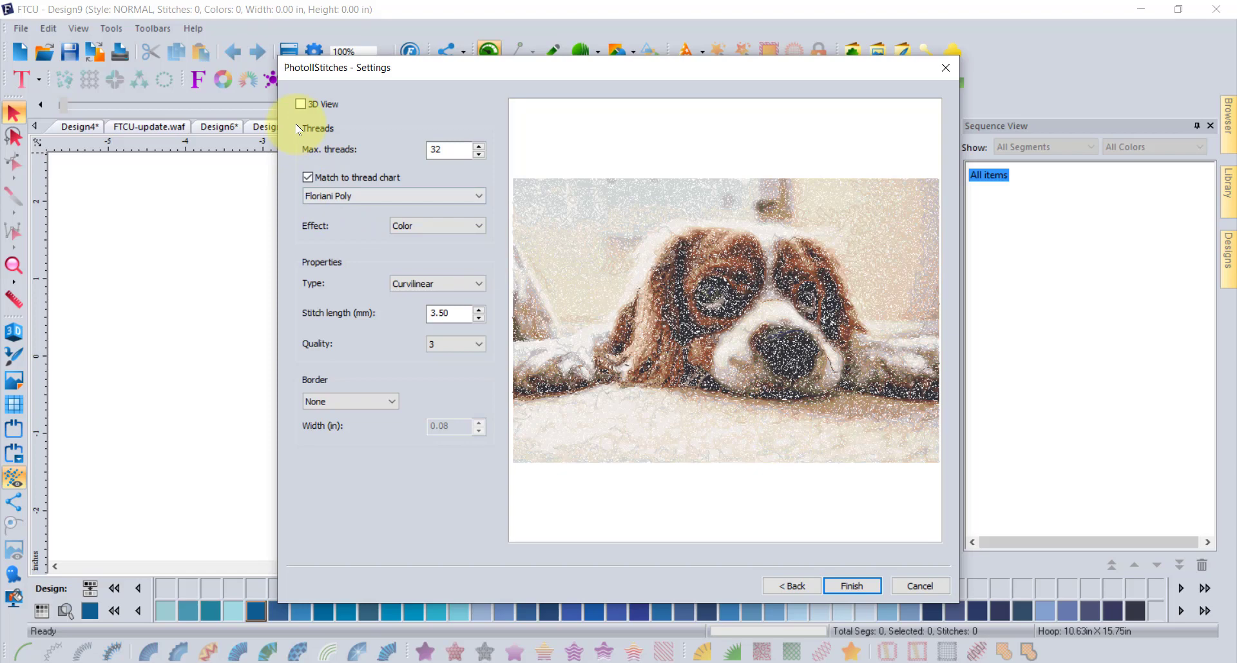
pyautogui.click(301, 104)
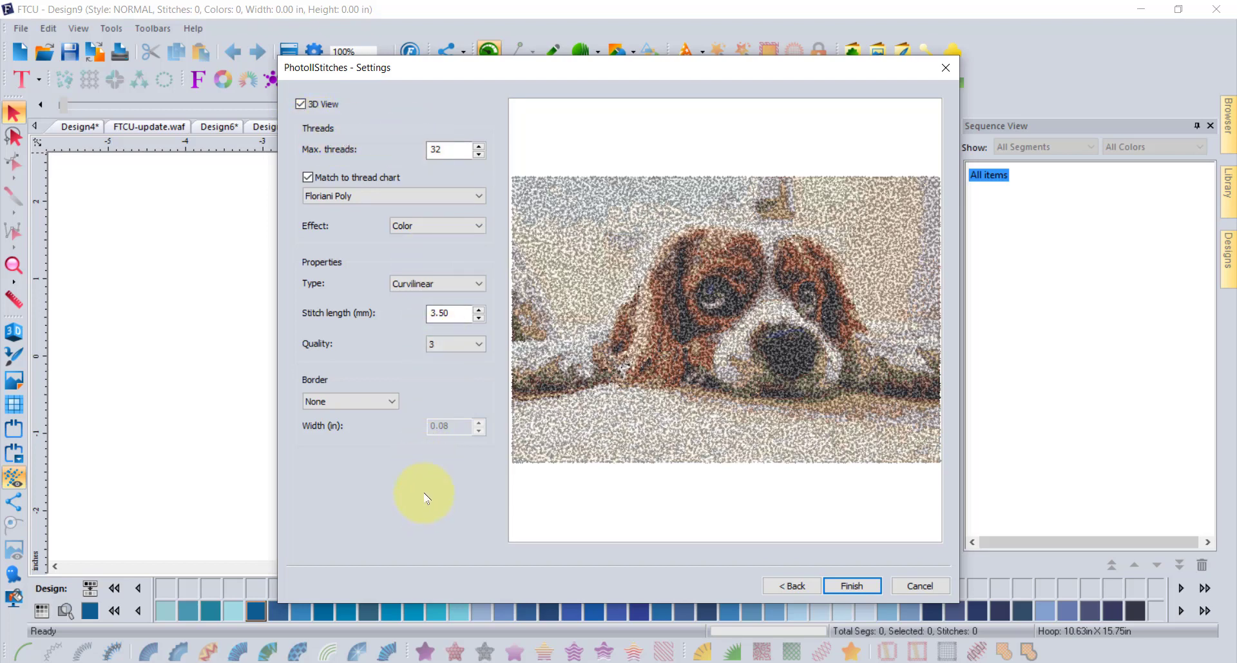
pyautogui.click(300, 104)
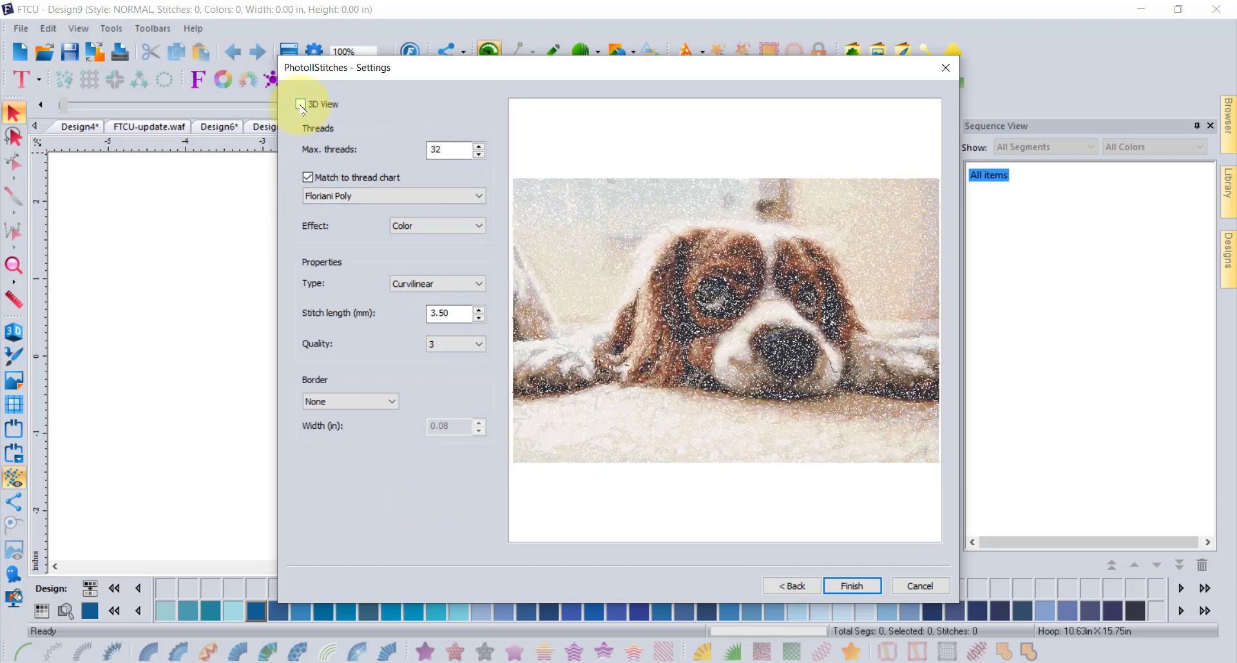
pyautogui.click(301, 104)
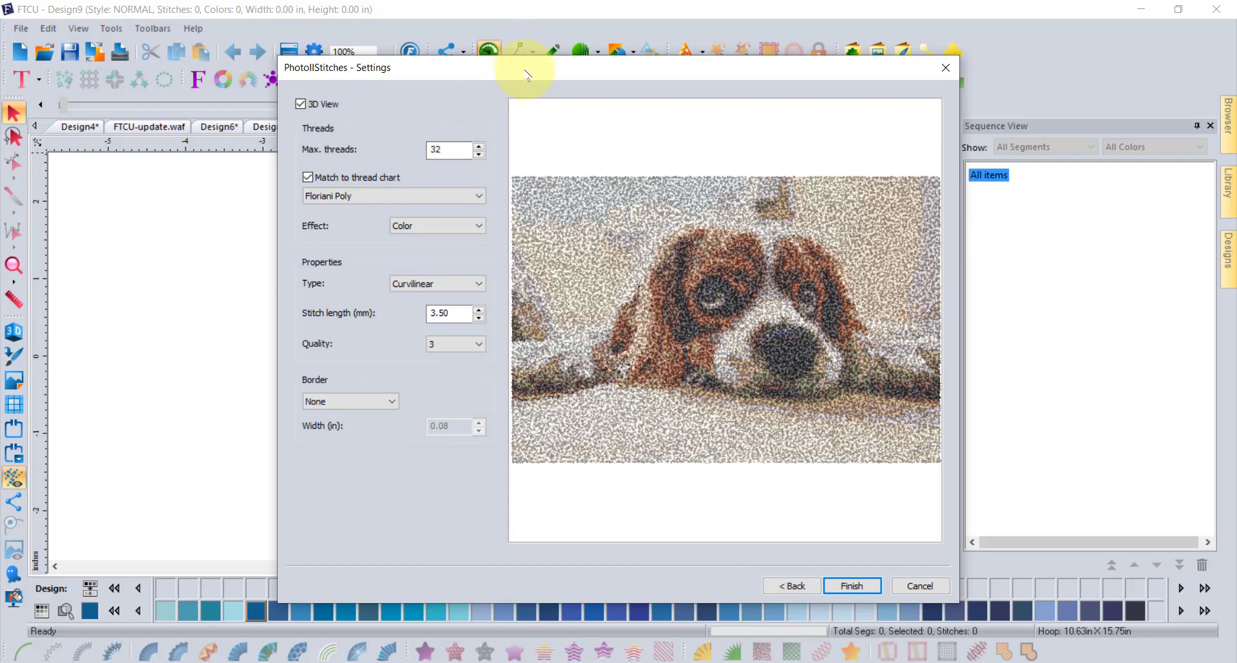
pyautogui.moveTo(525, 73); pyautogui.dragTo(513, 46)
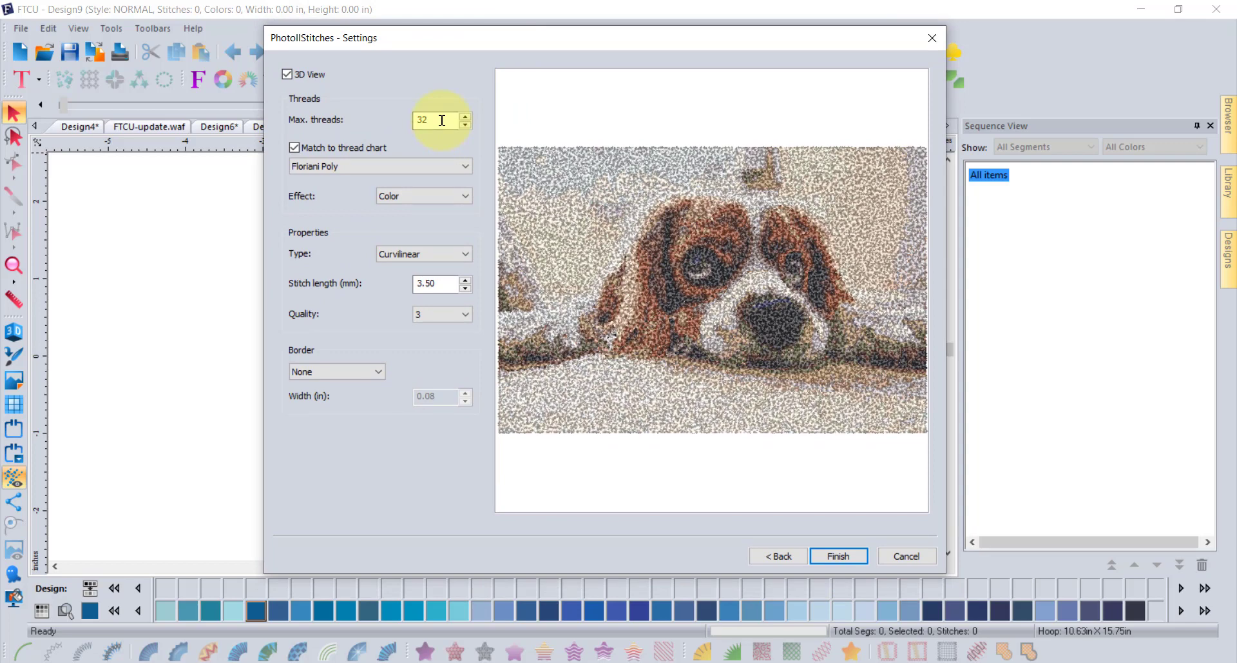
# Set Max. threads to 60, then change it to 12.
pyautogui.doubleClick(442, 120)
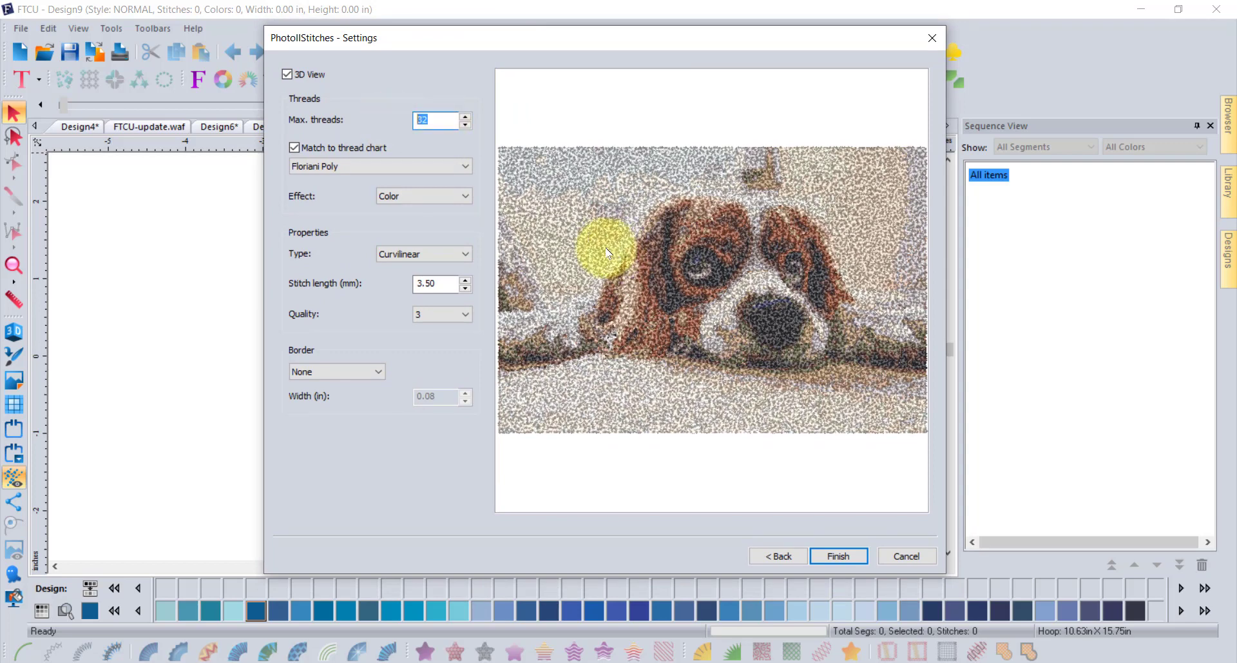
pyautogui.write('60')
pyautogui.press('Tab')
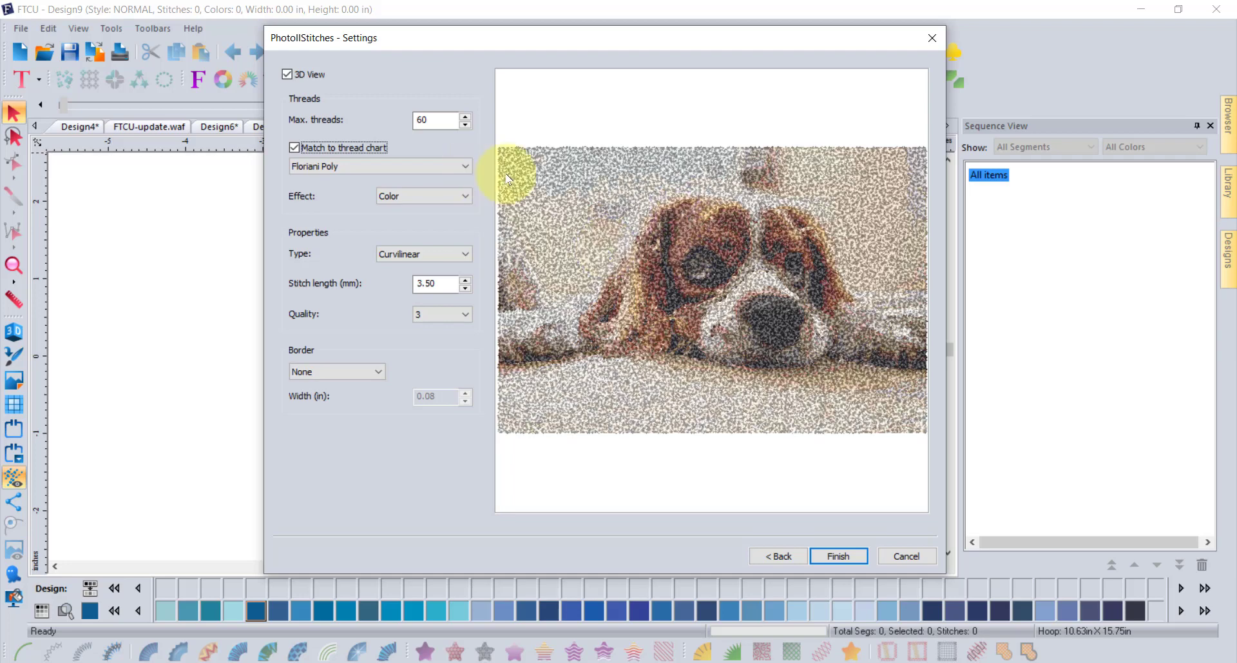
pyautogui.doubleClick(445, 119)
pyautogui.write('12')
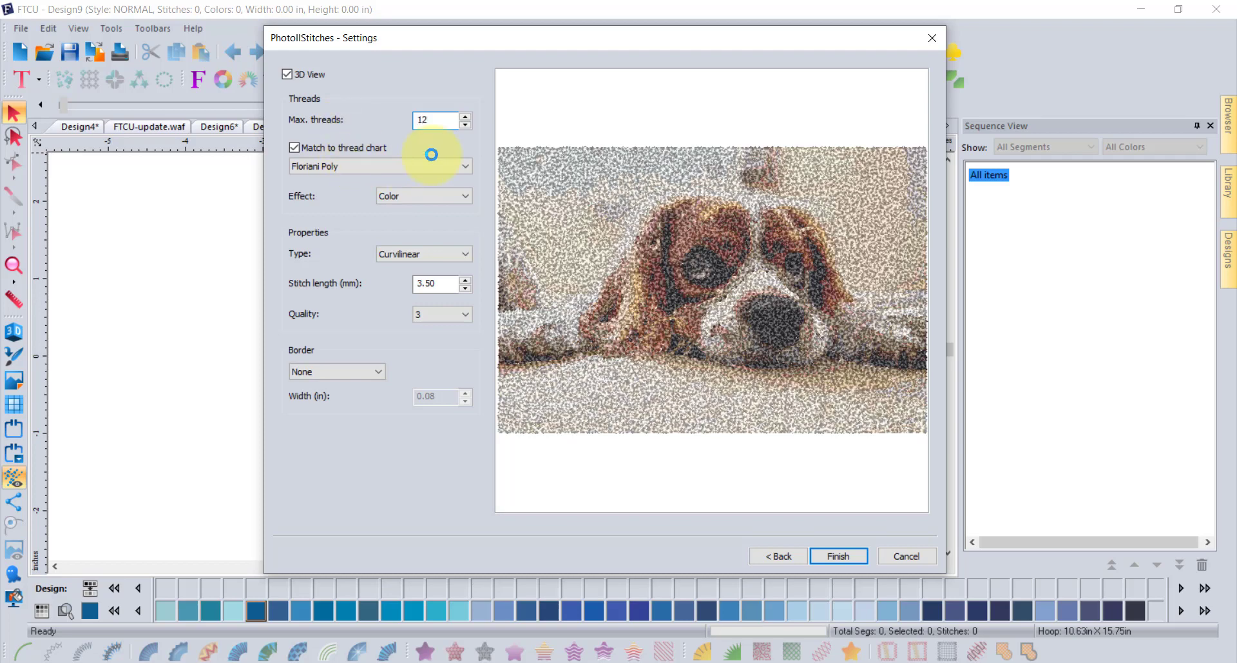
# Apply the 12-thread limit and try the Floriani Color Spectrum thread chart.
pyautogui.click(533, 243)
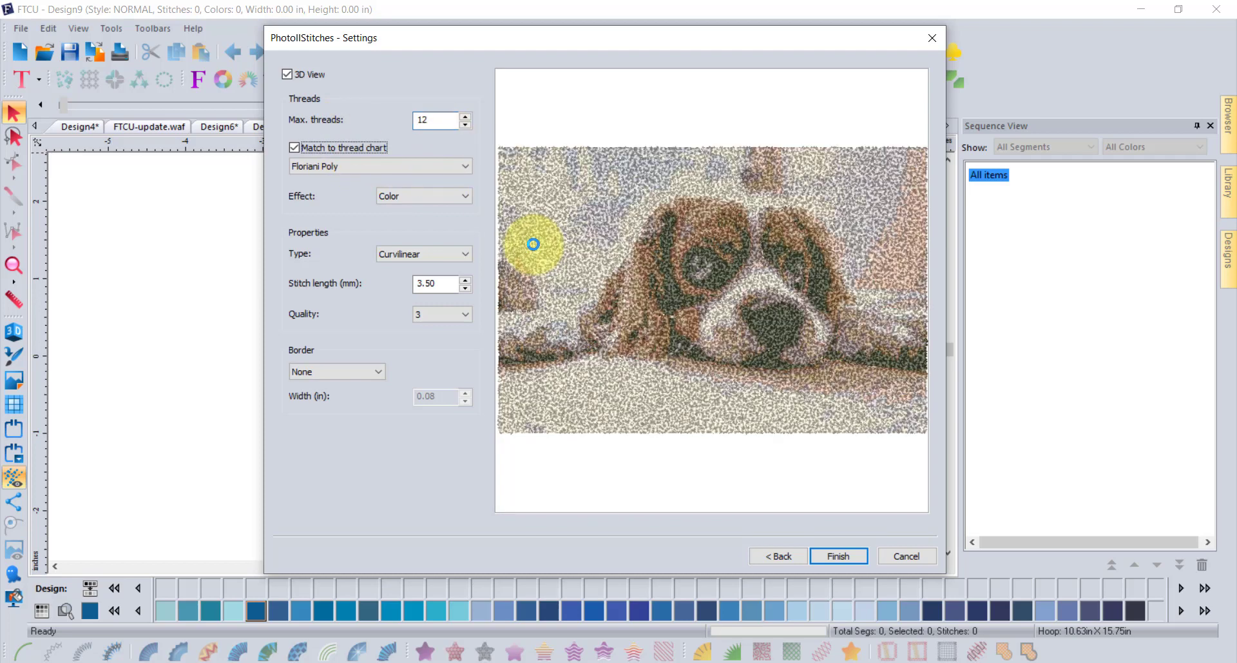
pyautogui.click(370, 170)
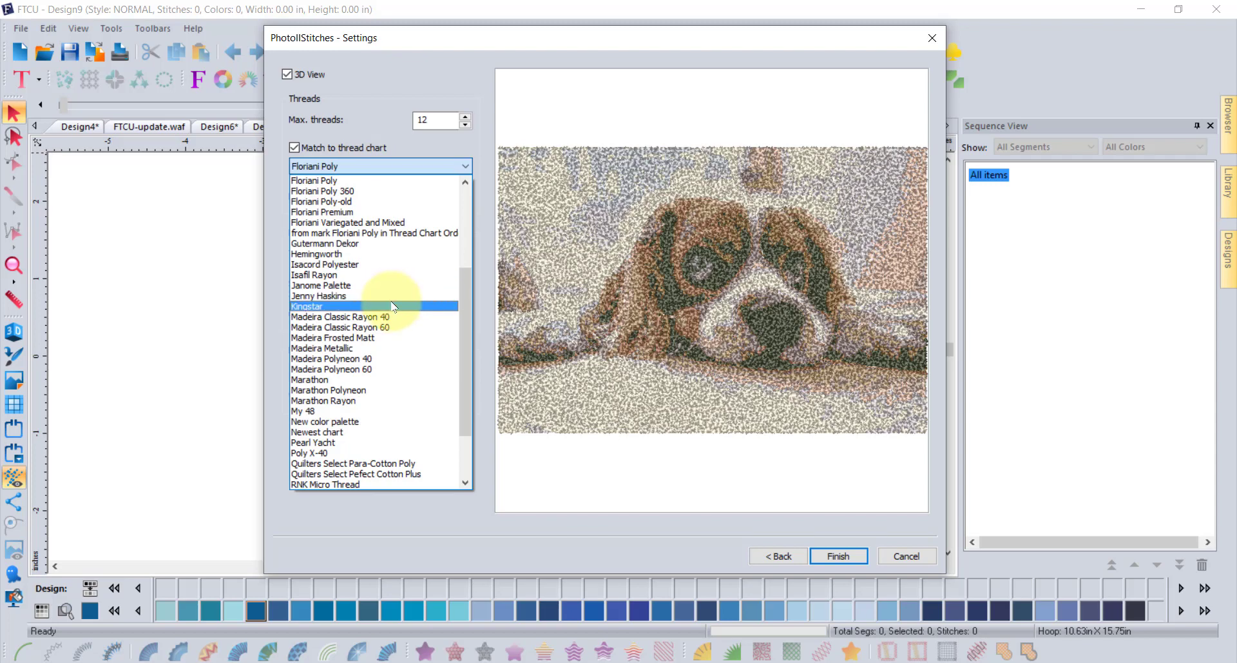
pyautogui.scroll(3, 393, 305)
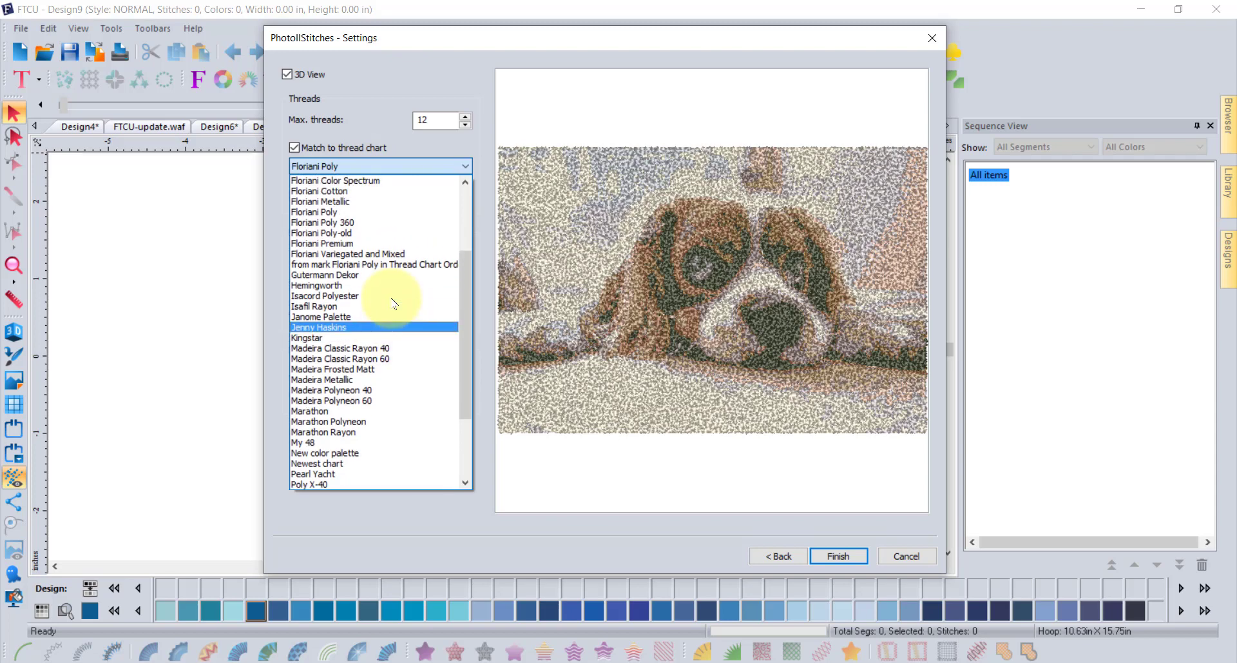
pyautogui.scroll(2, 393, 303)
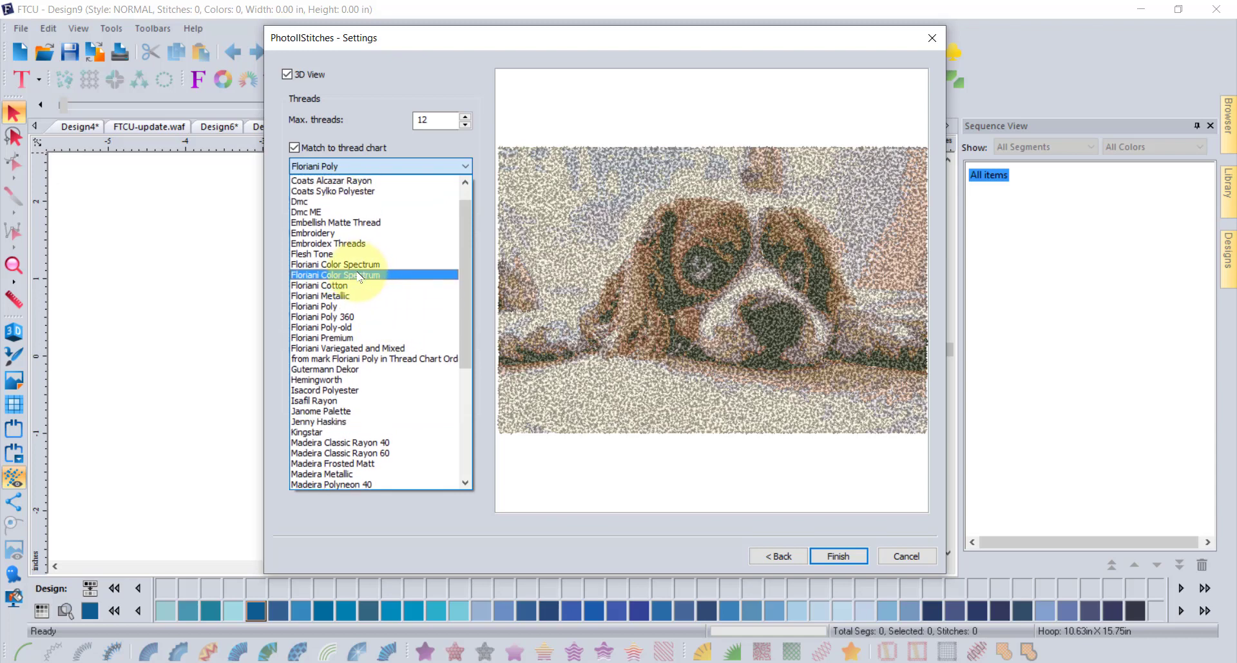
pyautogui.click(360, 274)
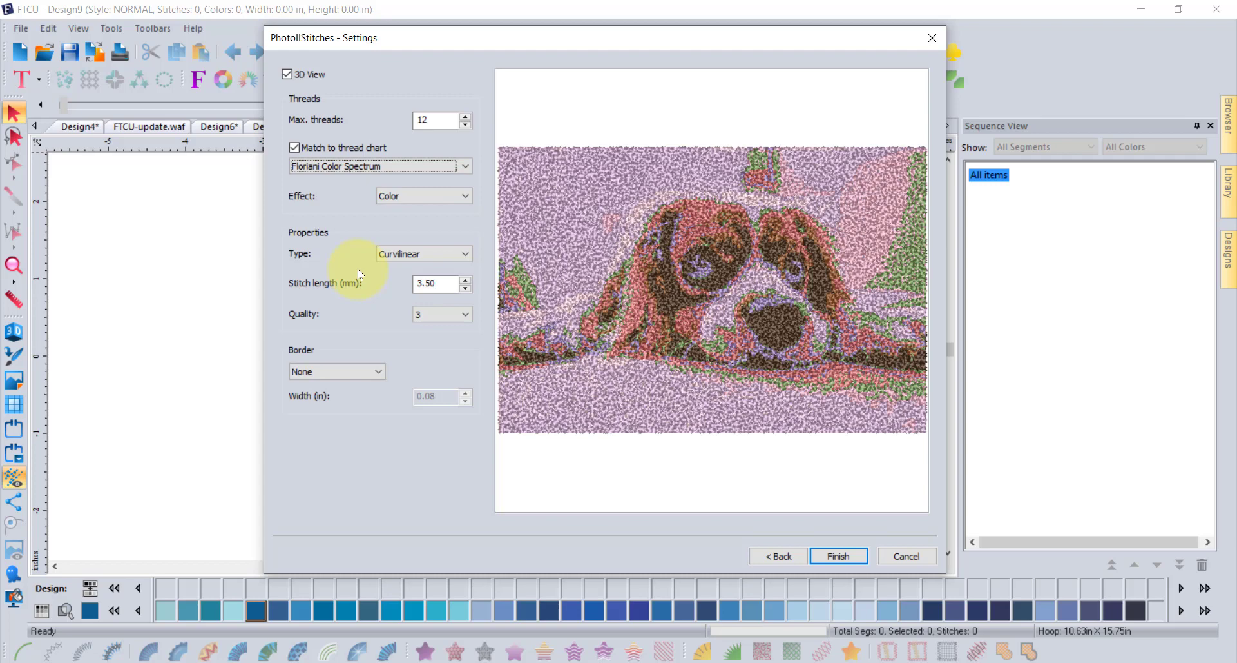
# Switch the thread chart back to Floriani Poly and keep it.
pyautogui.click(387, 166)
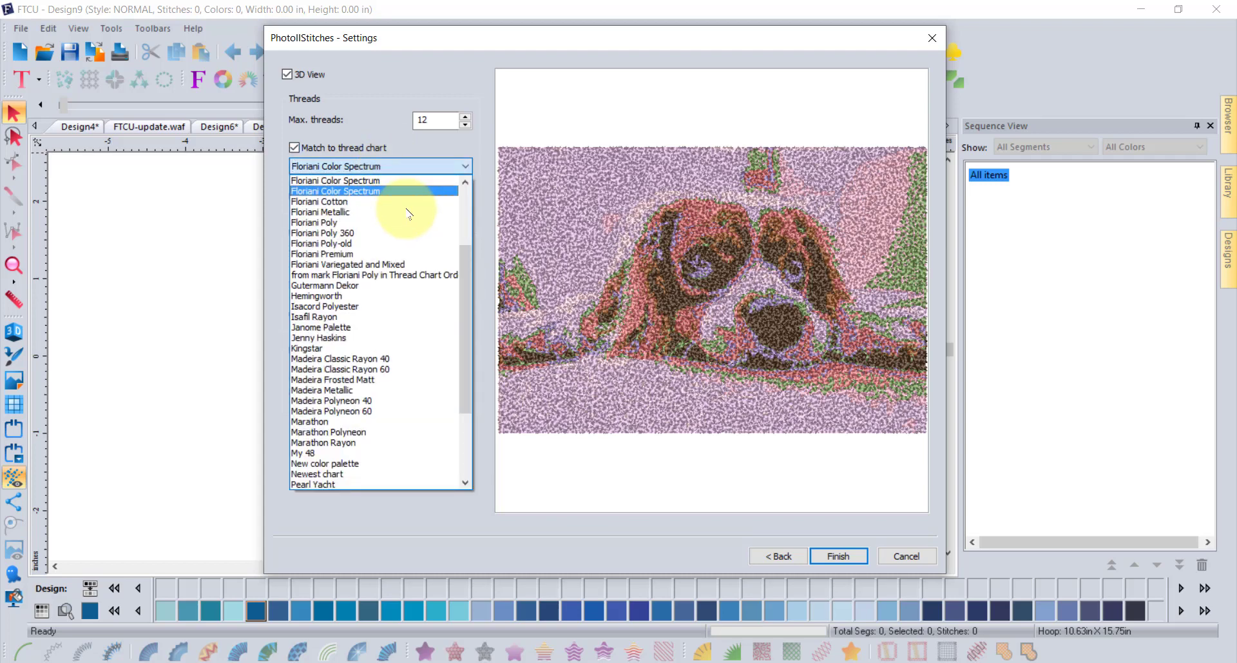
pyautogui.scroll(1, 408, 271)
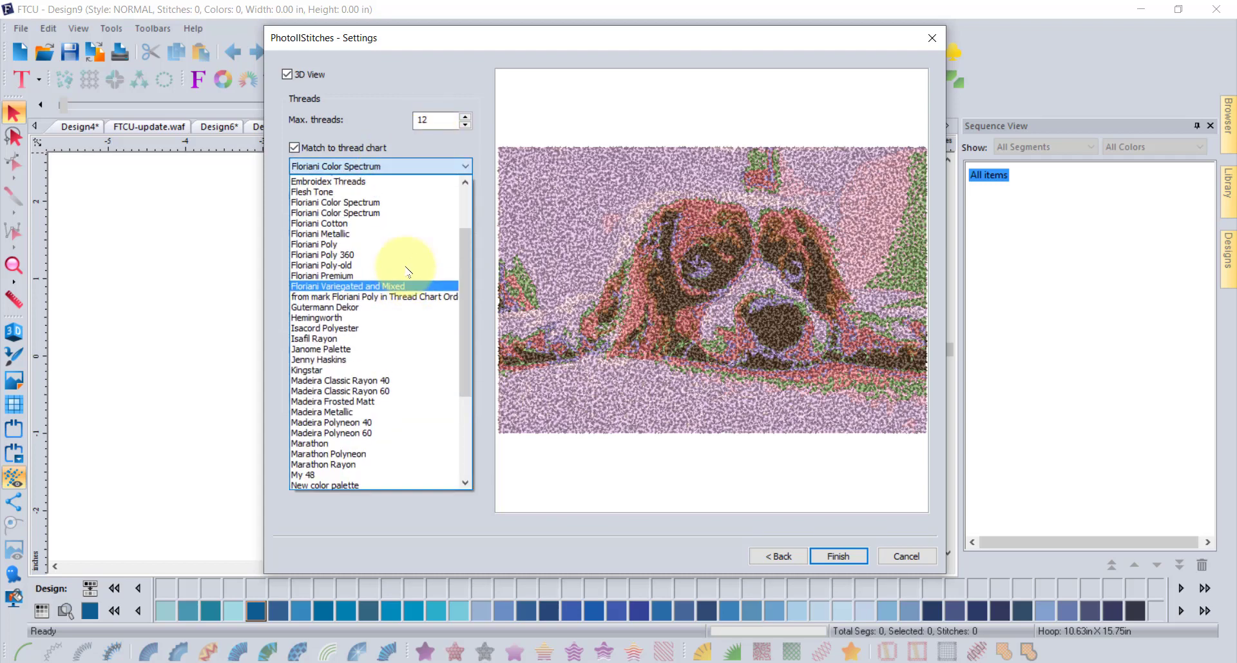
pyautogui.scroll(4, 408, 270)
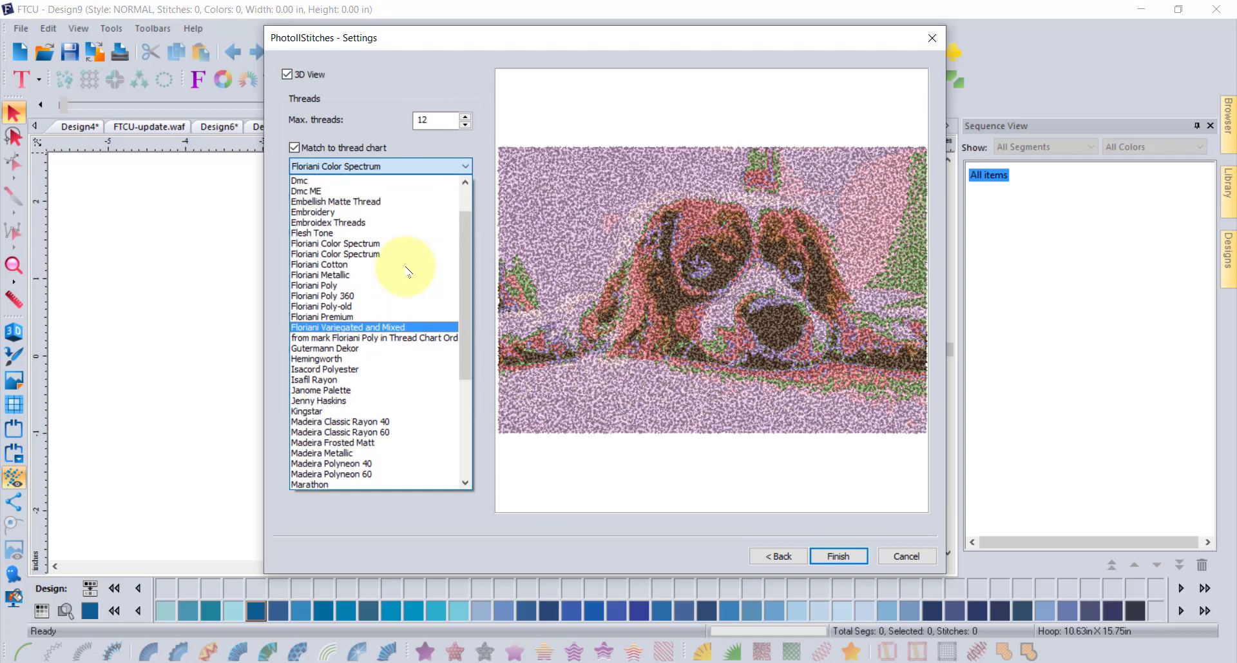
pyautogui.click(366, 285)
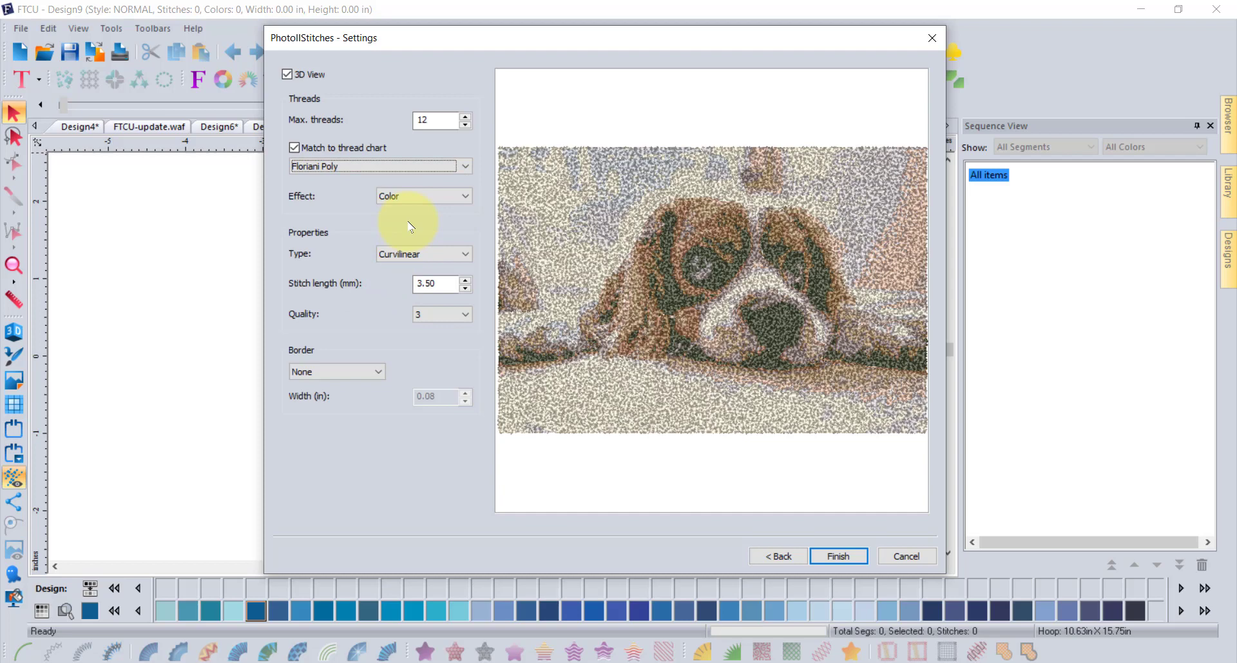
pyautogui.click(413, 173)
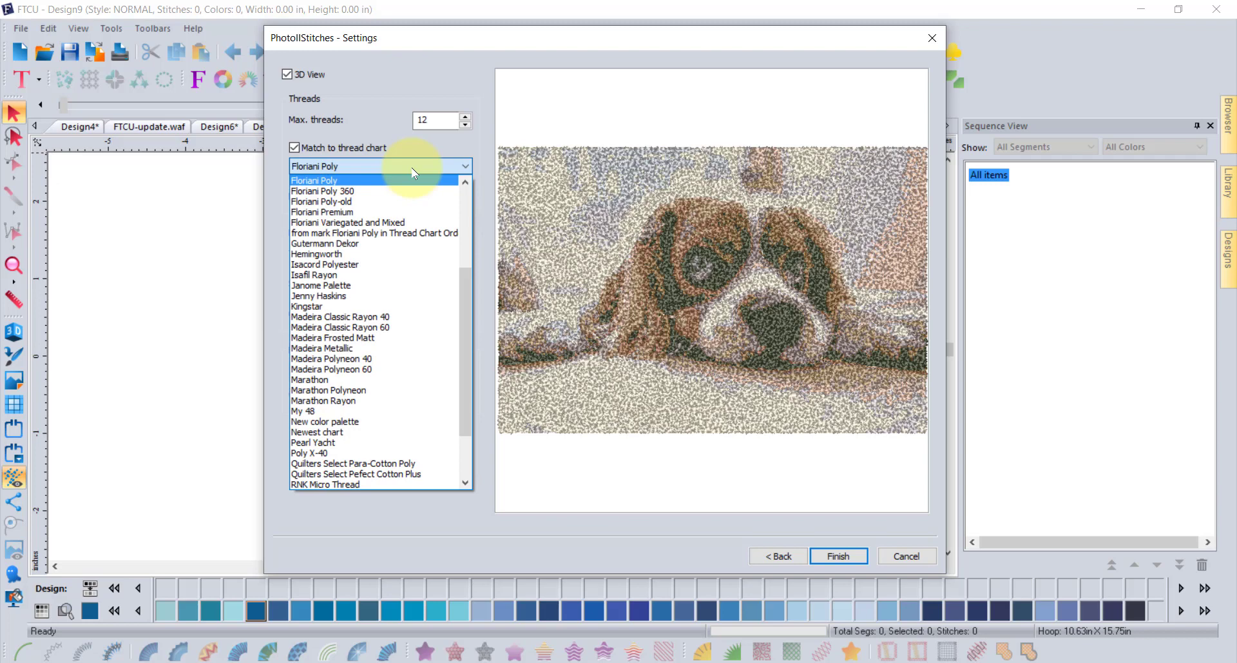
pyautogui.moveTo(467, 348); pyautogui.dragTo(462, 250)
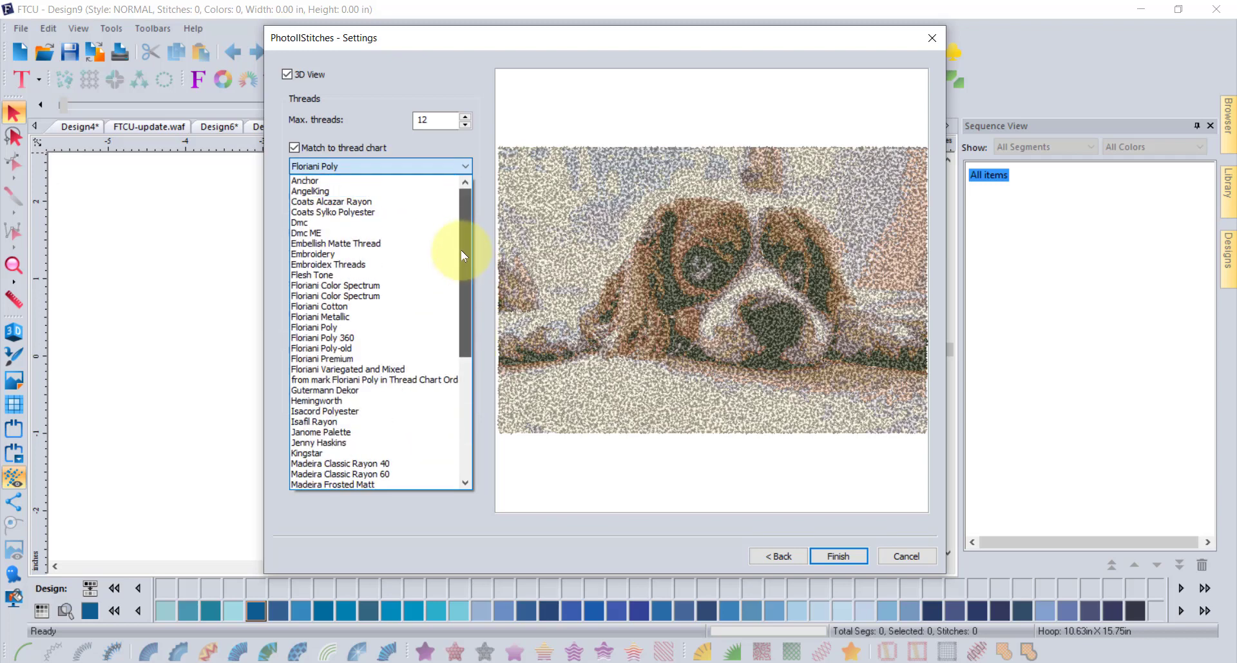
pyautogui.click(658, 43)
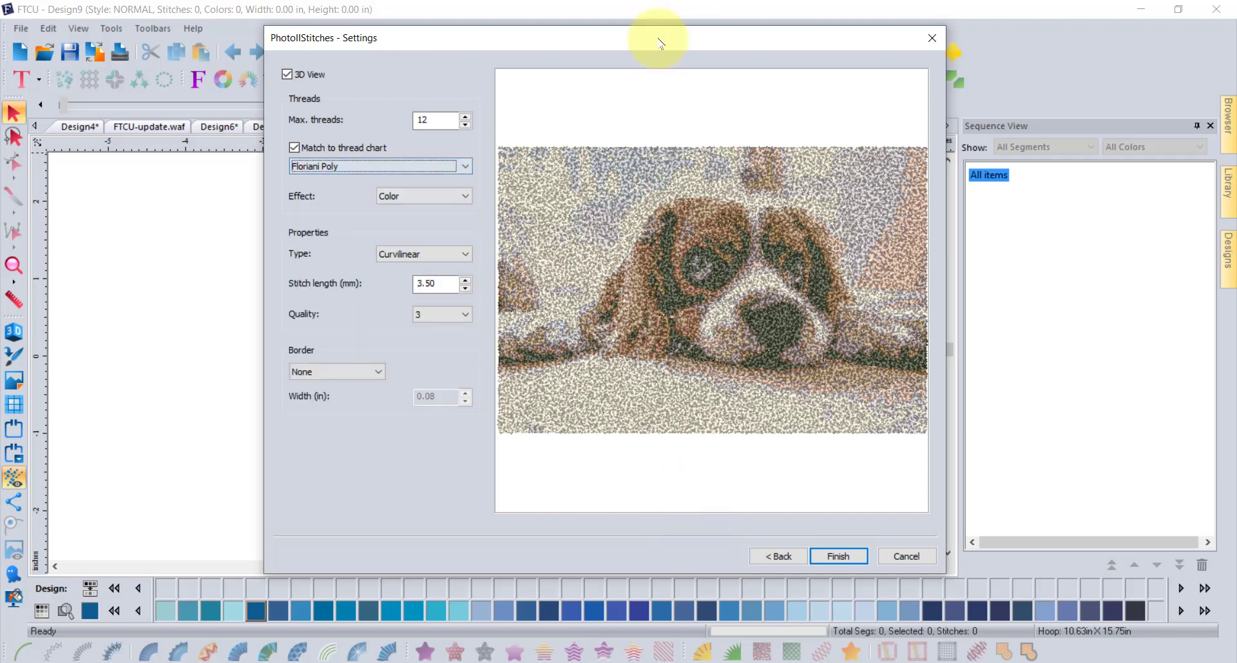
pyautogui.click(430, 197)
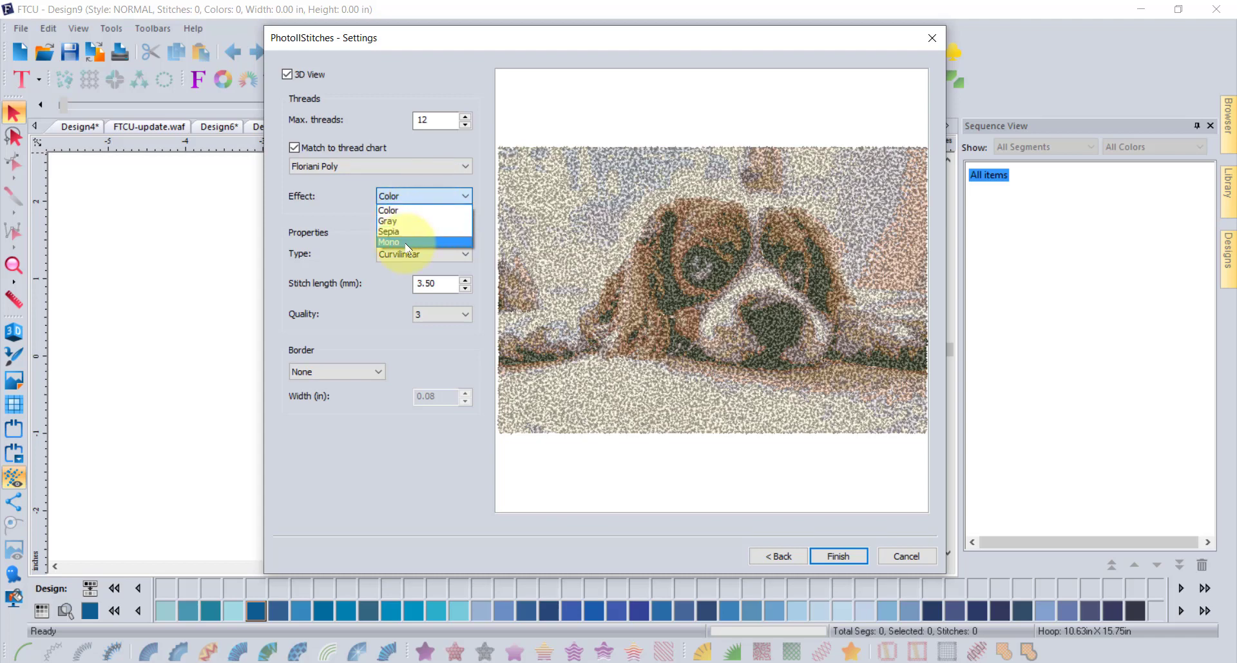
pyautogui.click(408, 221)
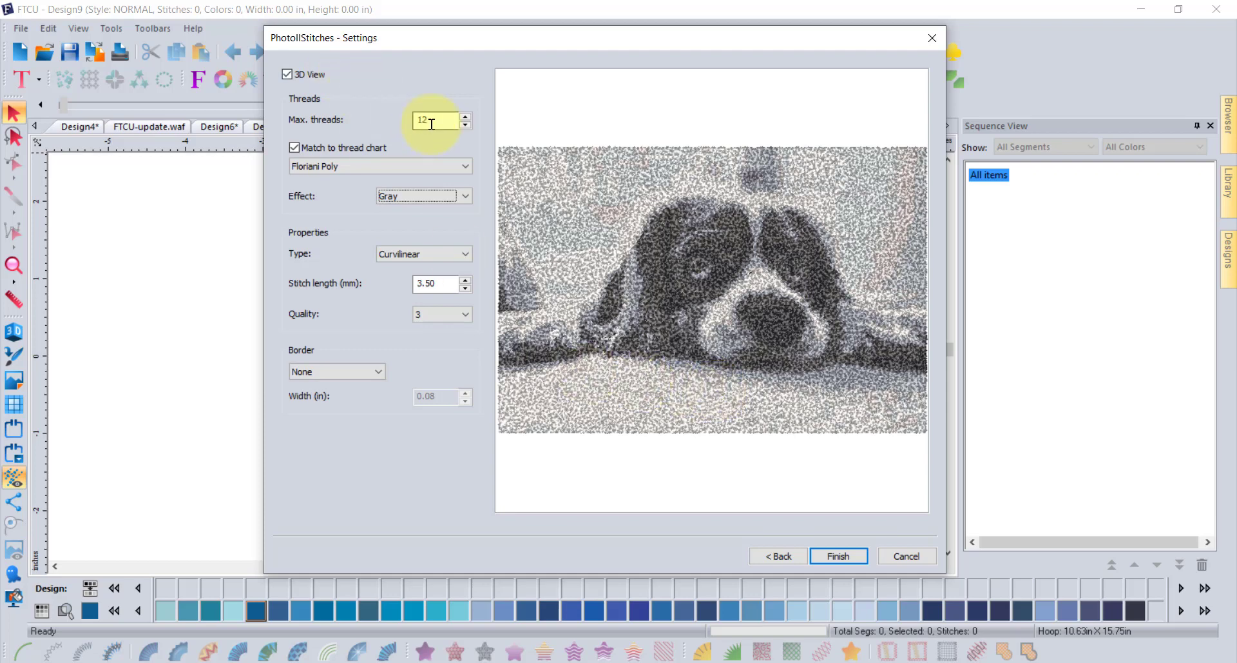
pyautogui.click(295, 148)
pyautogui.click(295, 148)
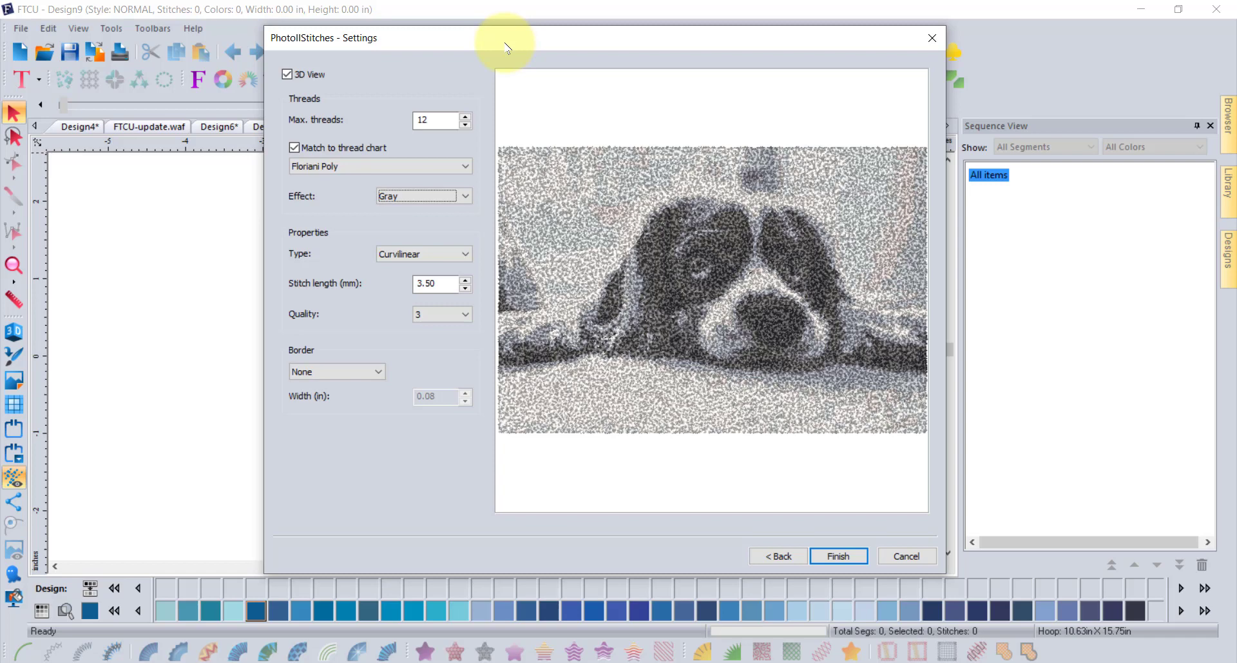
pyautogui.moveTo(507, 49); pyautogui.dragTo(508, 37)
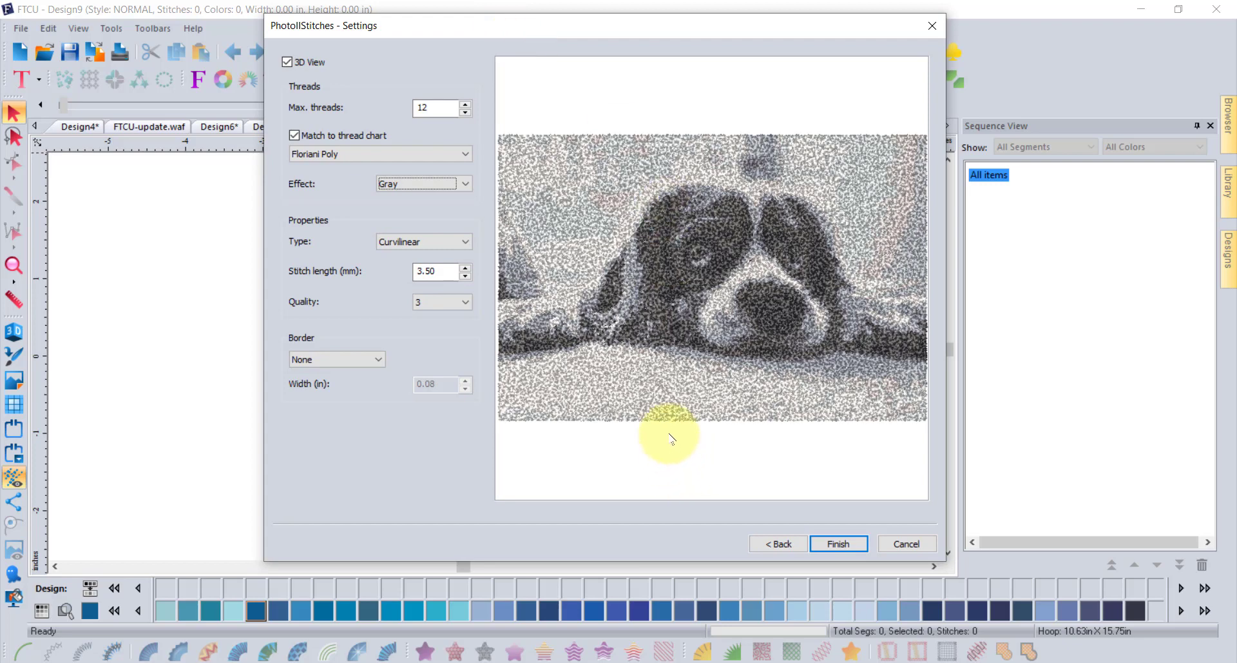
pyautogui.click(420, 184)
pyautogui.click(392, 205)
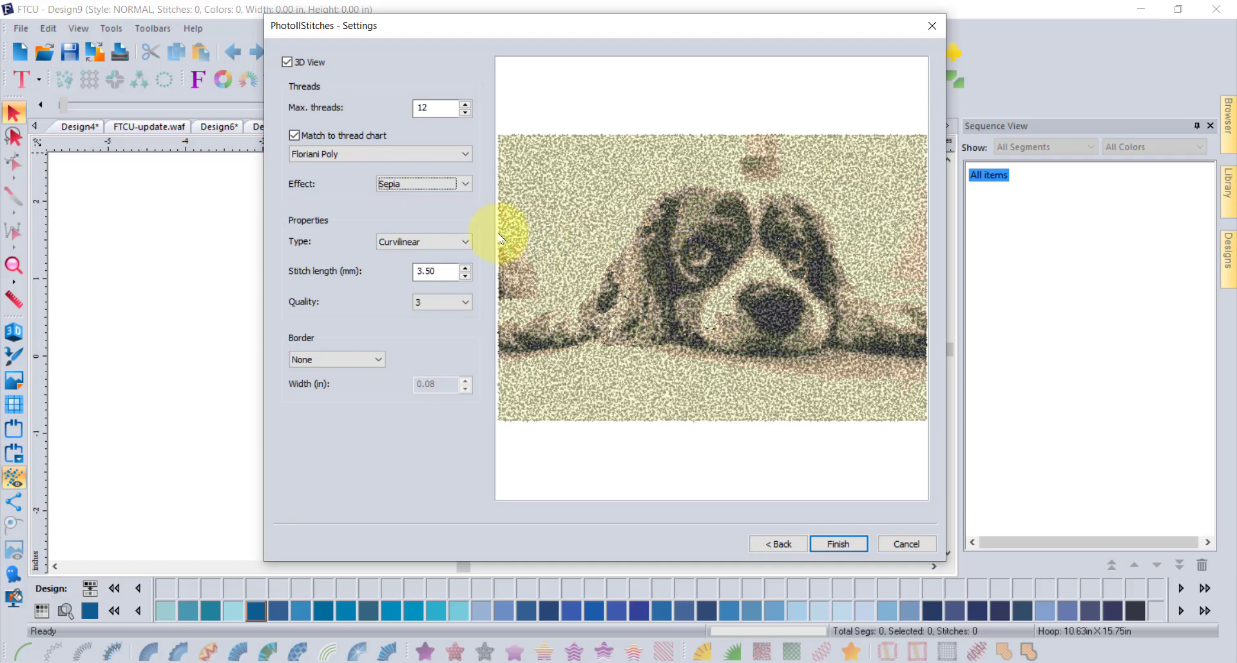
pyautogui.click(463, 183)
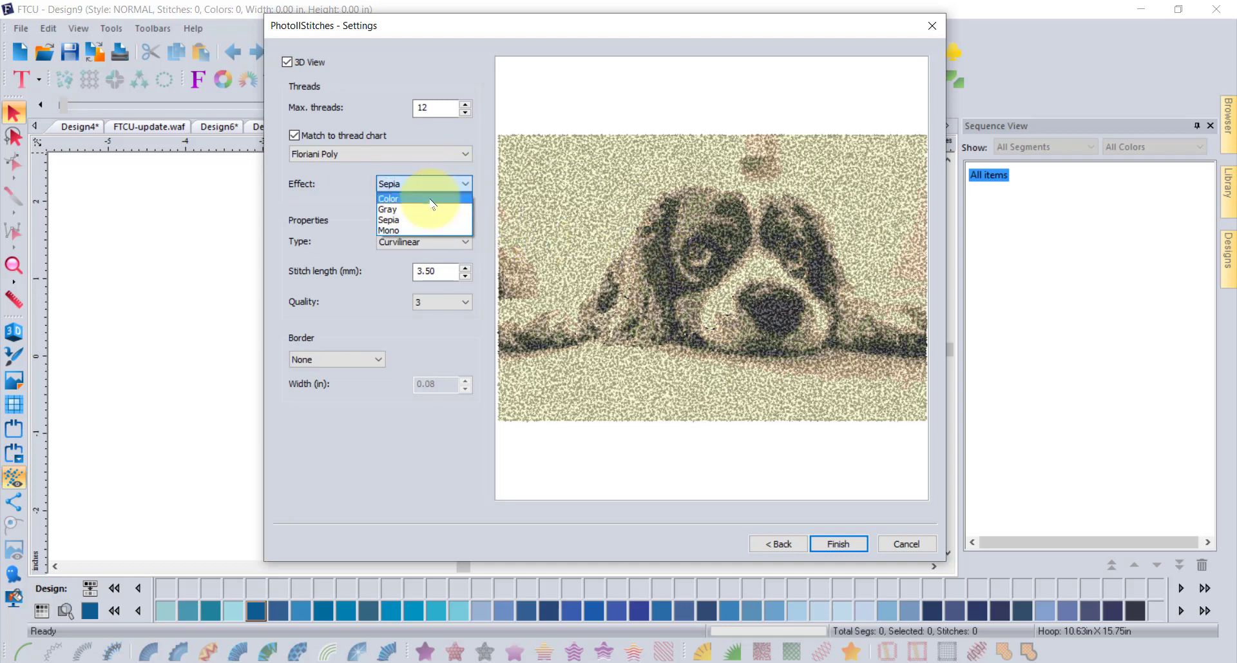
pyautogui.click(429, 195)
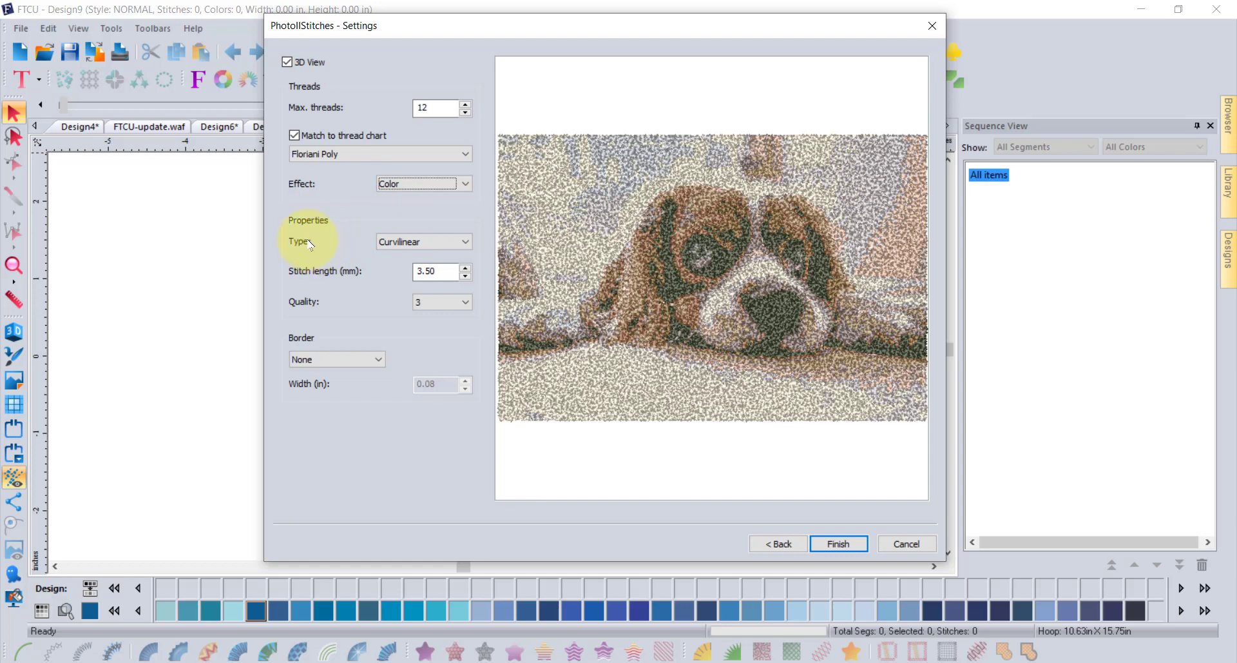
pyautogui.click(436, 245)
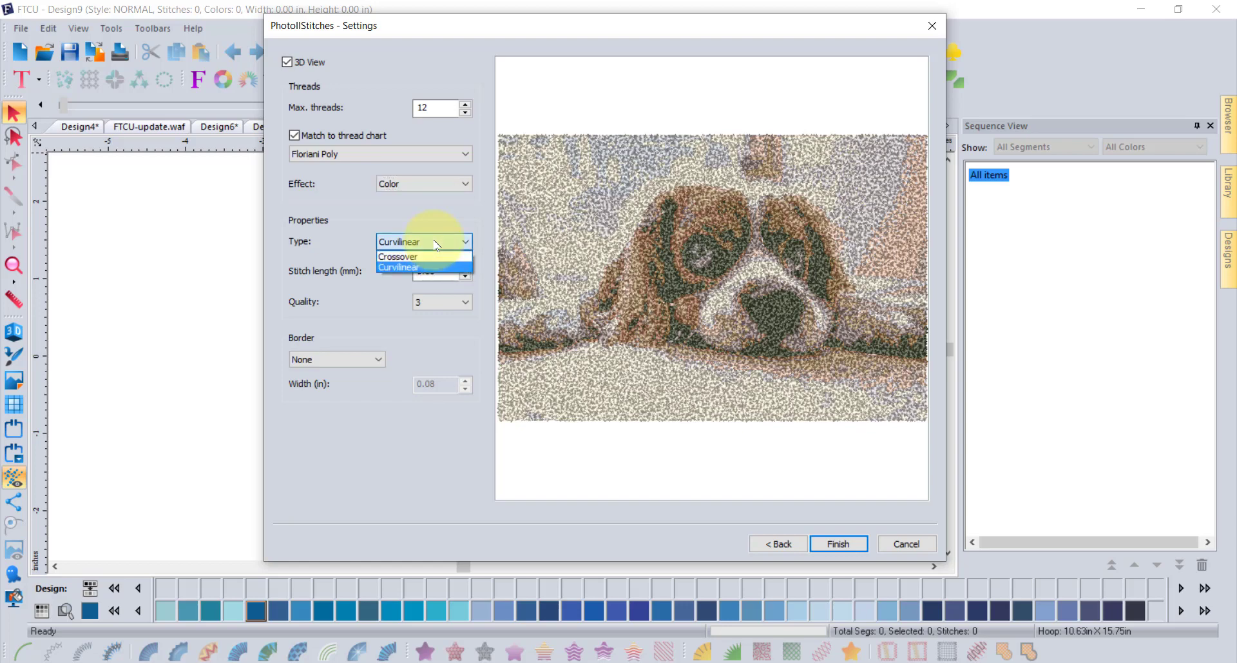
pyautogui.click(416, 257)
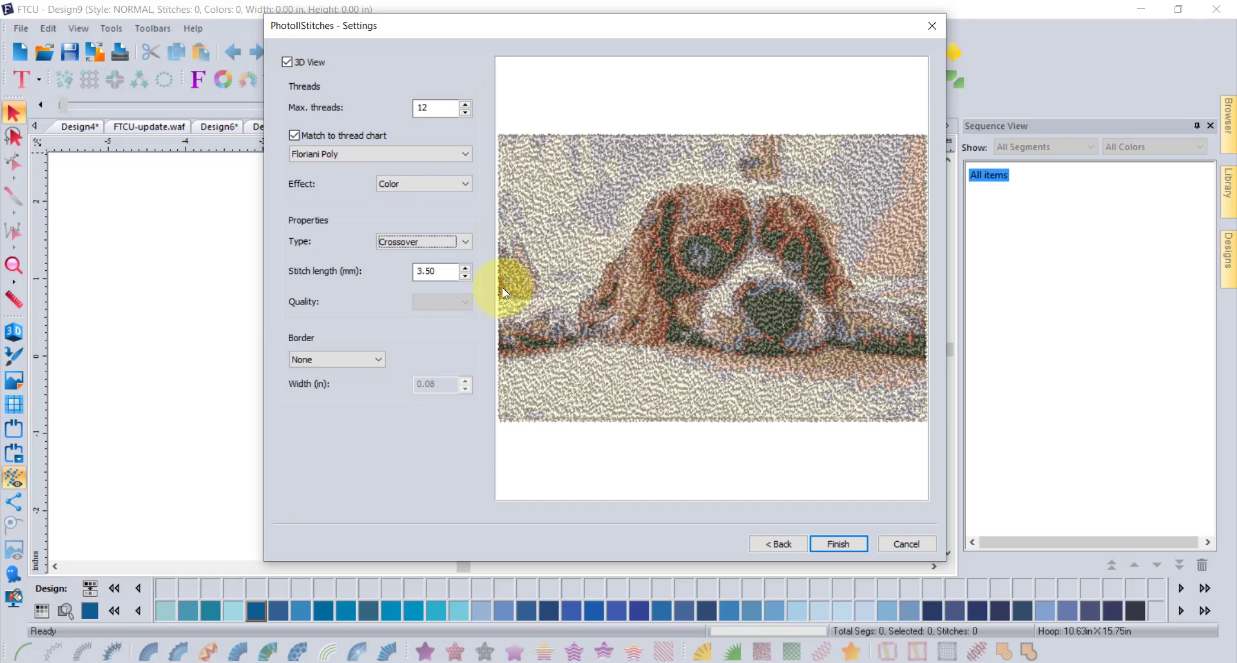
pyautogui.click(466, 243)
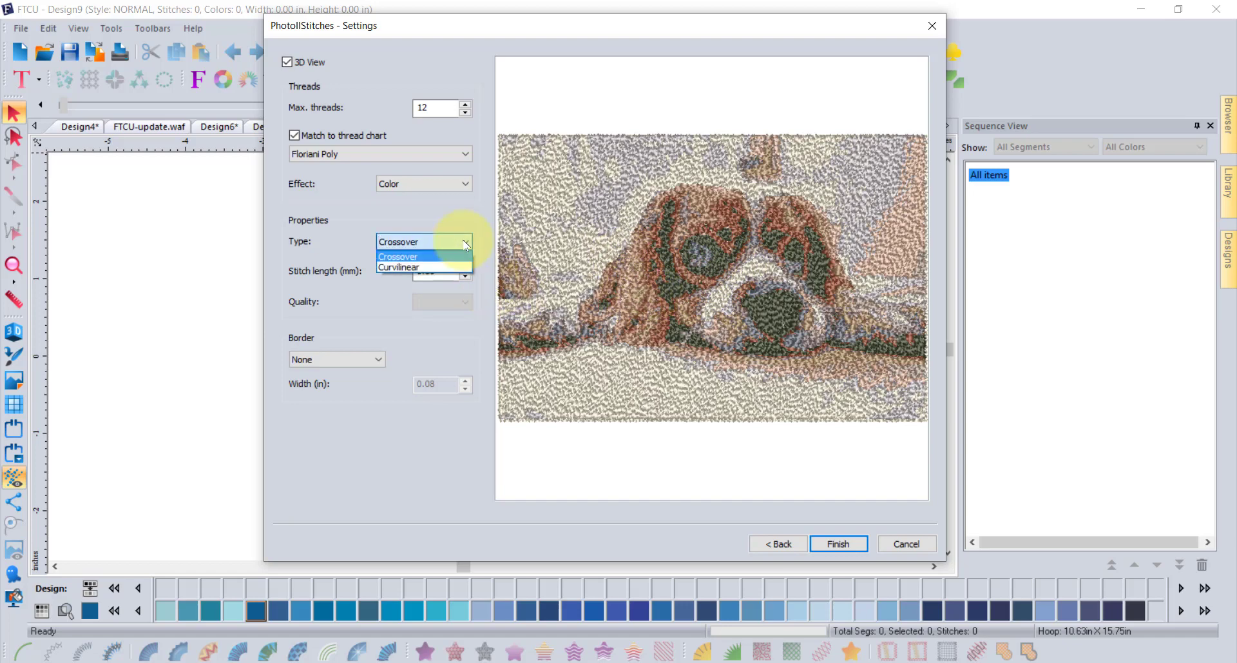
pyautogui.click(433, 266)
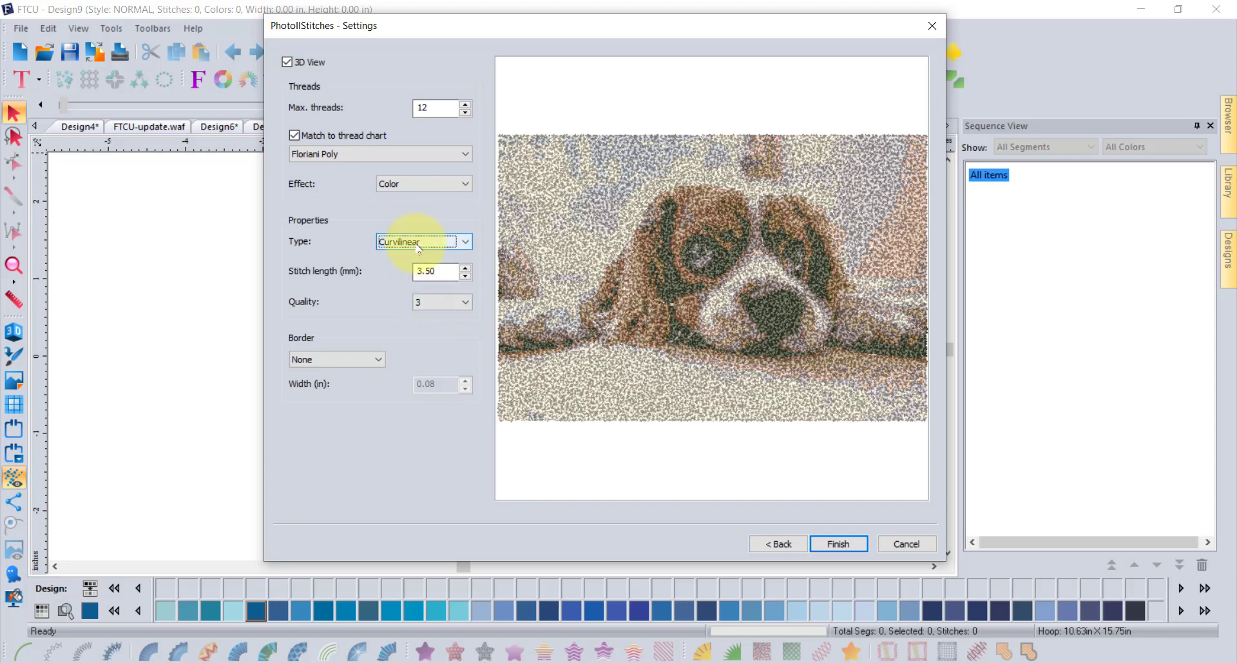
pyautogui.click(436, 303)
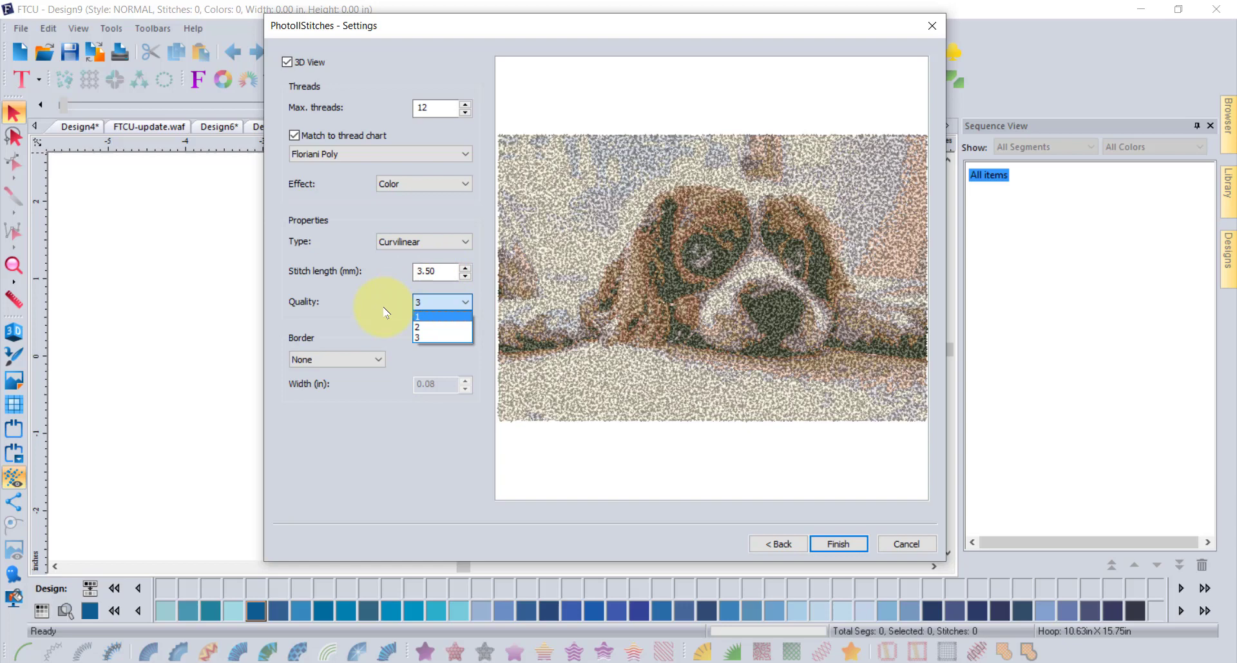
pyautogui.click(420, 336)
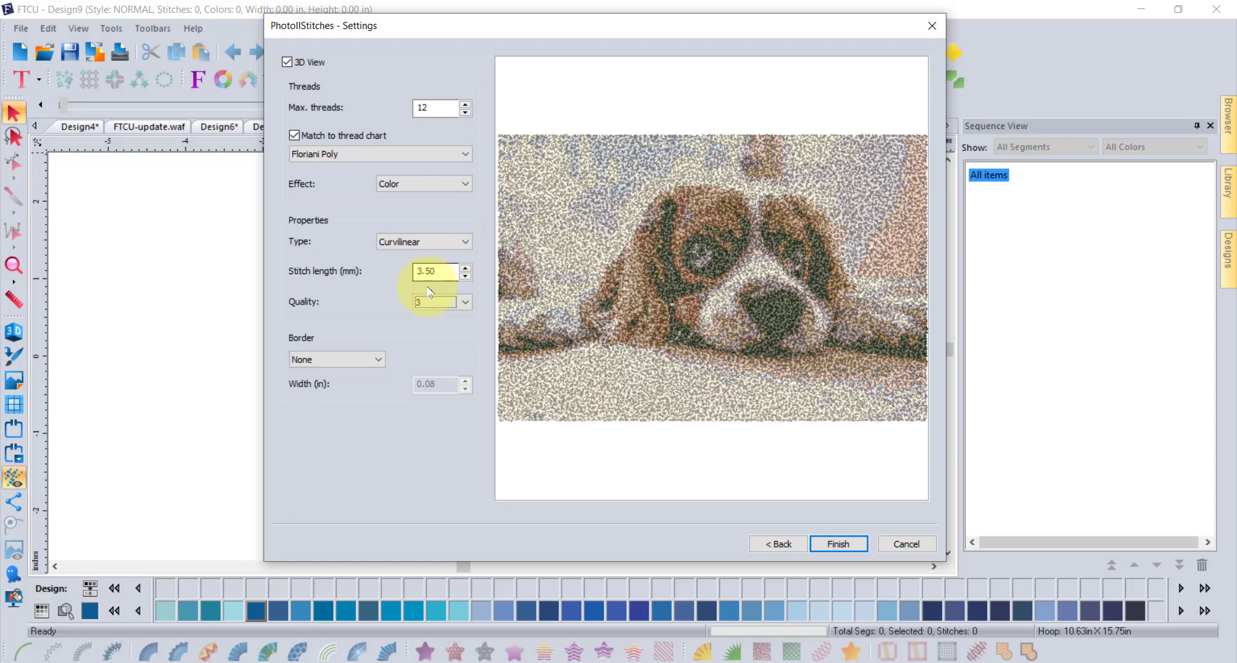
pyautogui.click(465, 303)
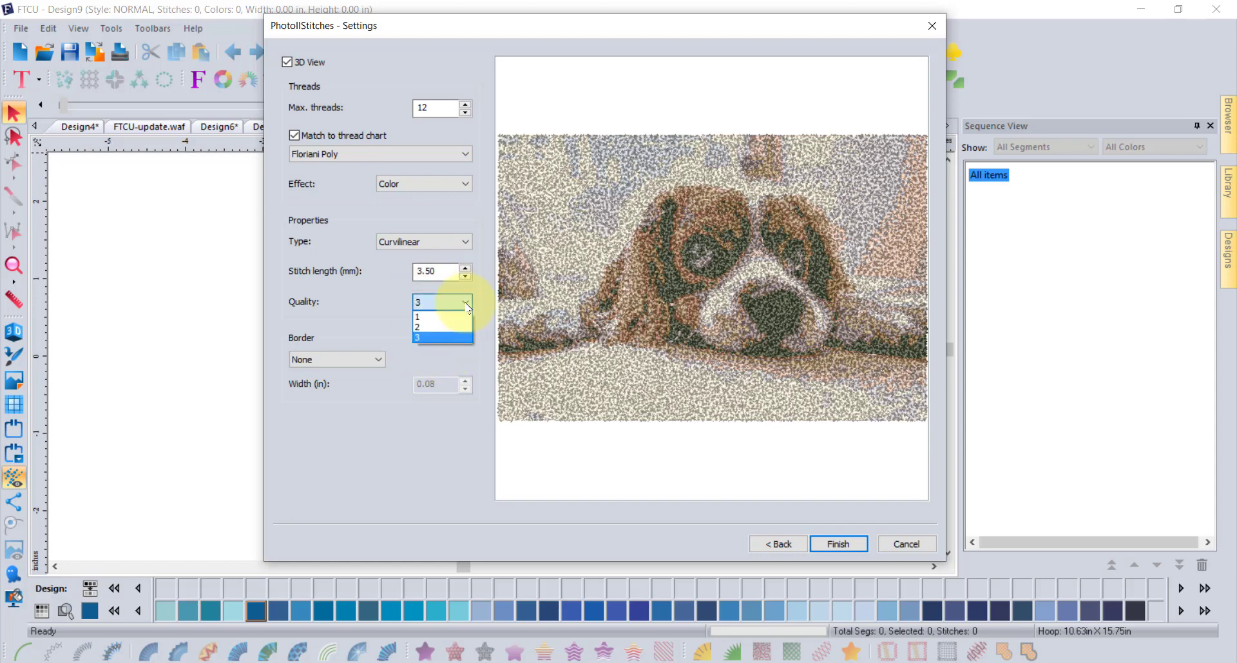
pyautogui.click(428, 318)
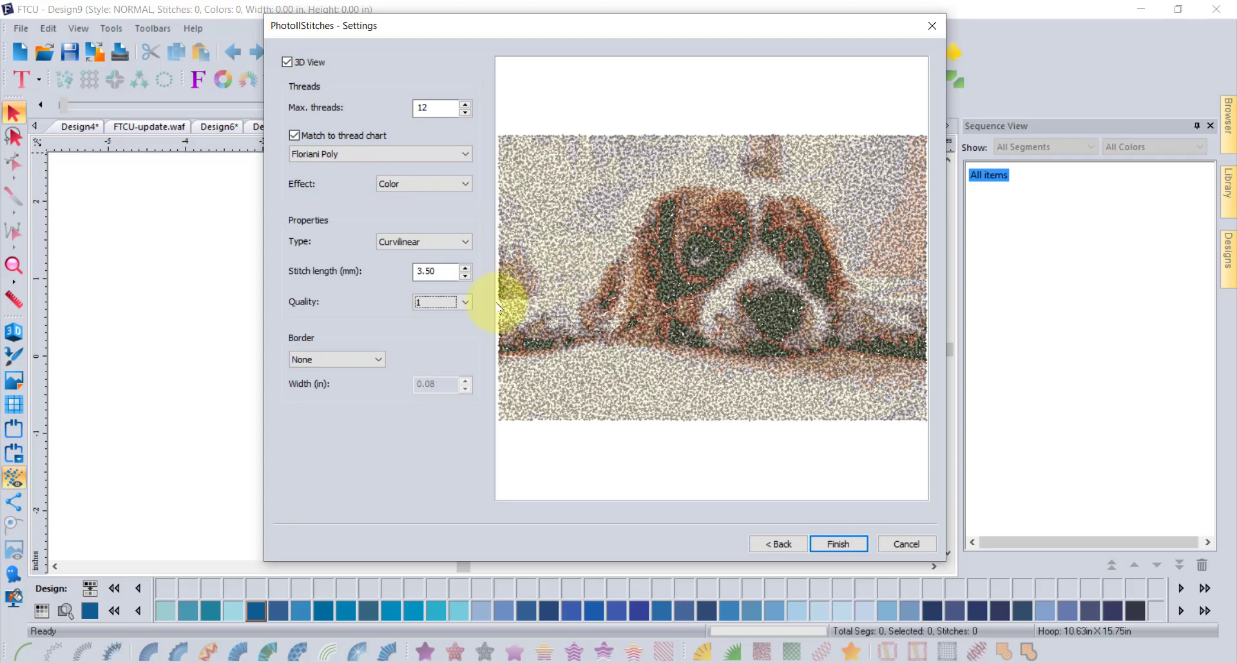
pyautogui.click(465, 302)
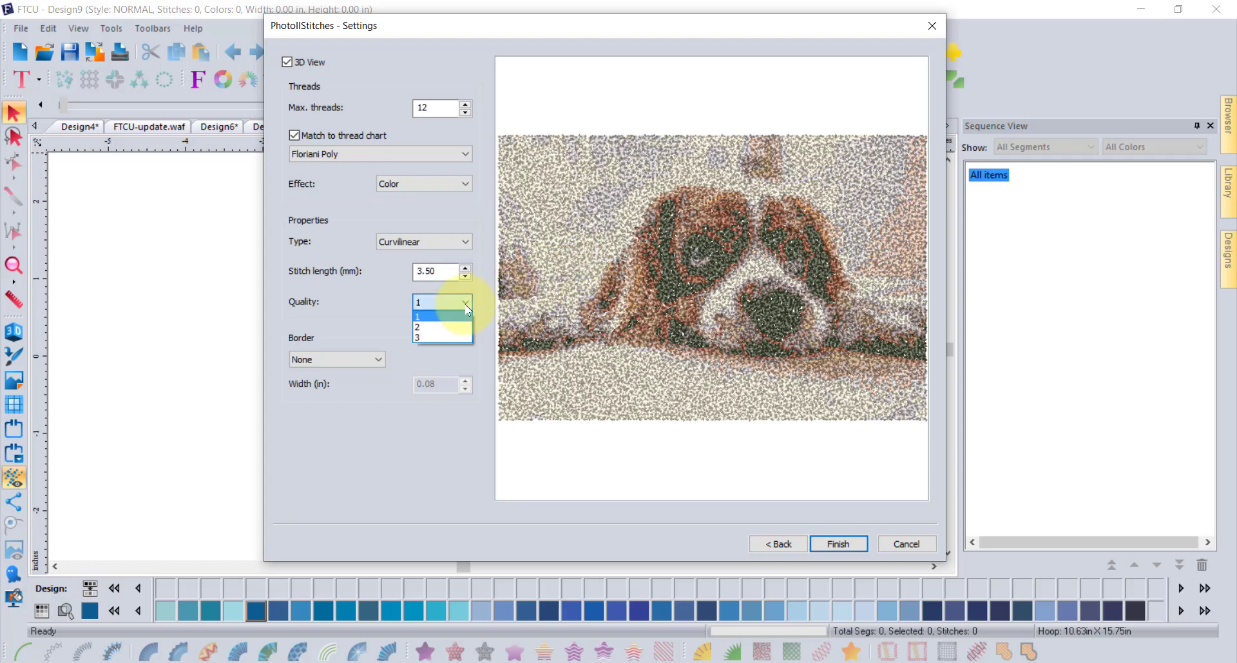
pyautogui.click(425, 338)
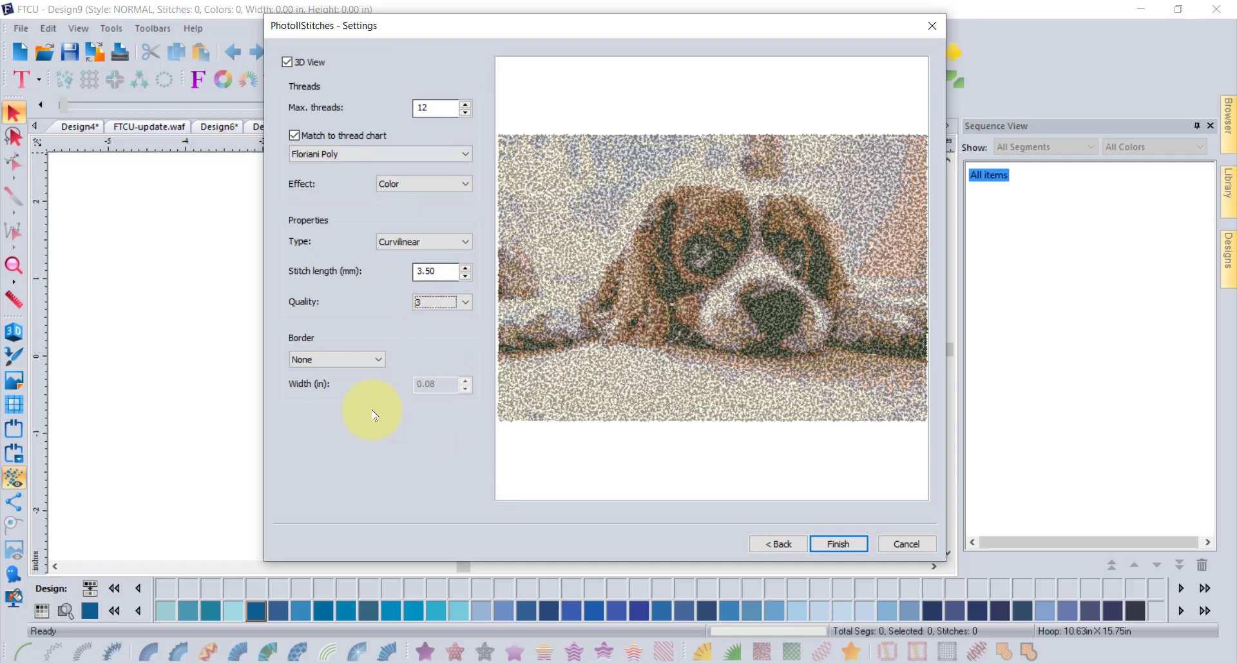
# Choose a Steil satin border, keeping its width at 0.08 in.
pyautogui.click(342, 358)
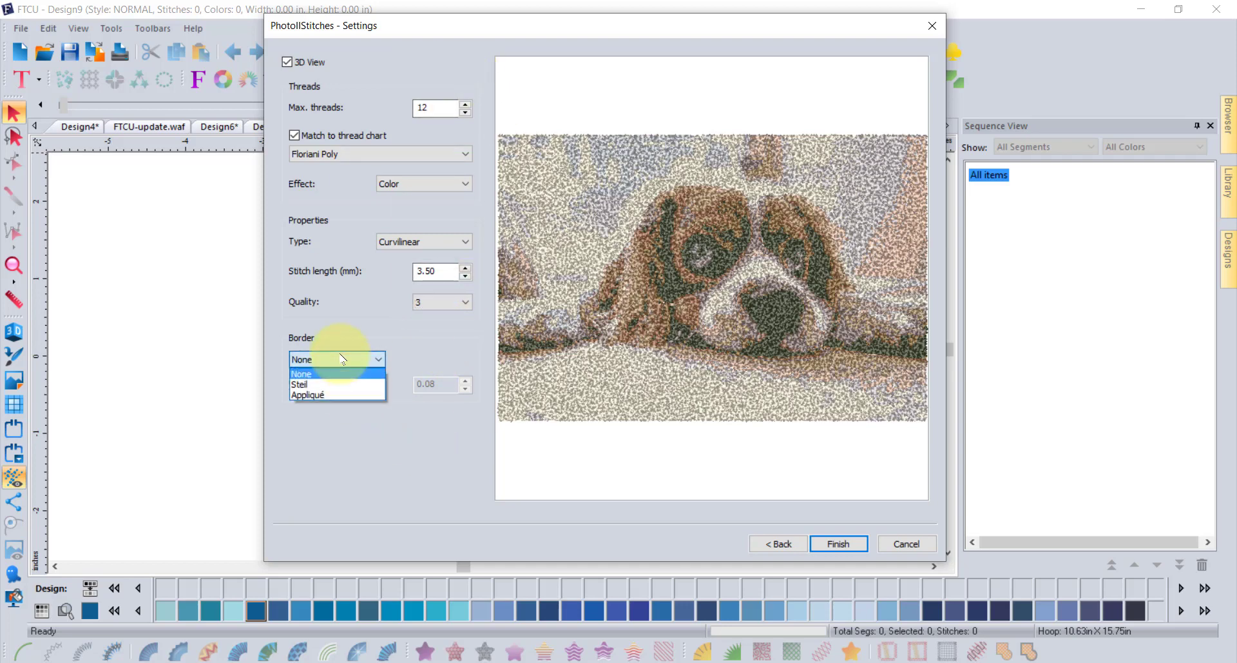
pyautogui.click(313, 386)
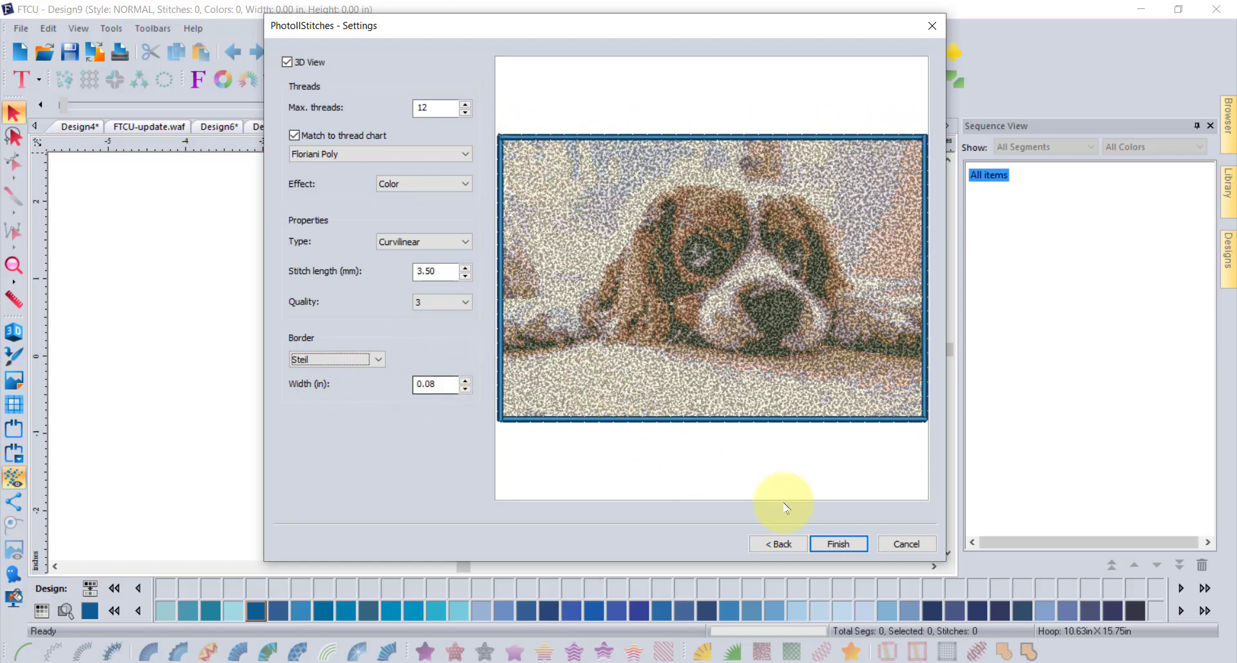
# Generate Design10 with 83,301 stitches in 12 colours and view it in 3D.
pyautogui.click(836, 544)
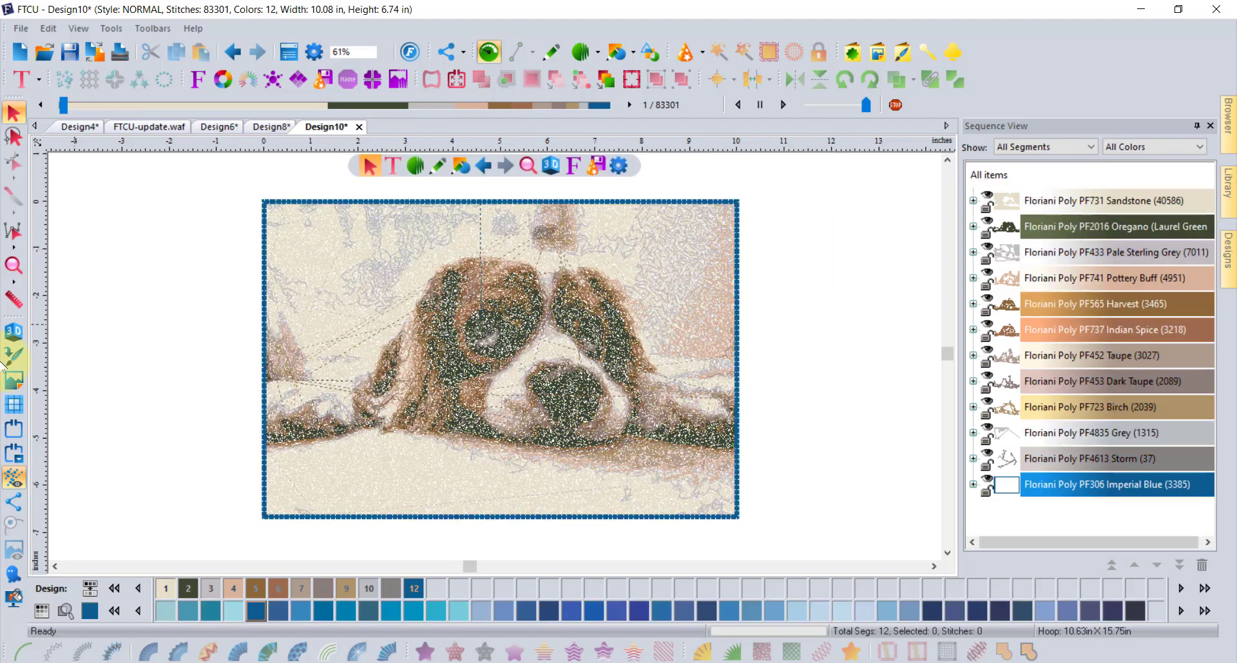
pyautogui.click(14, 331)
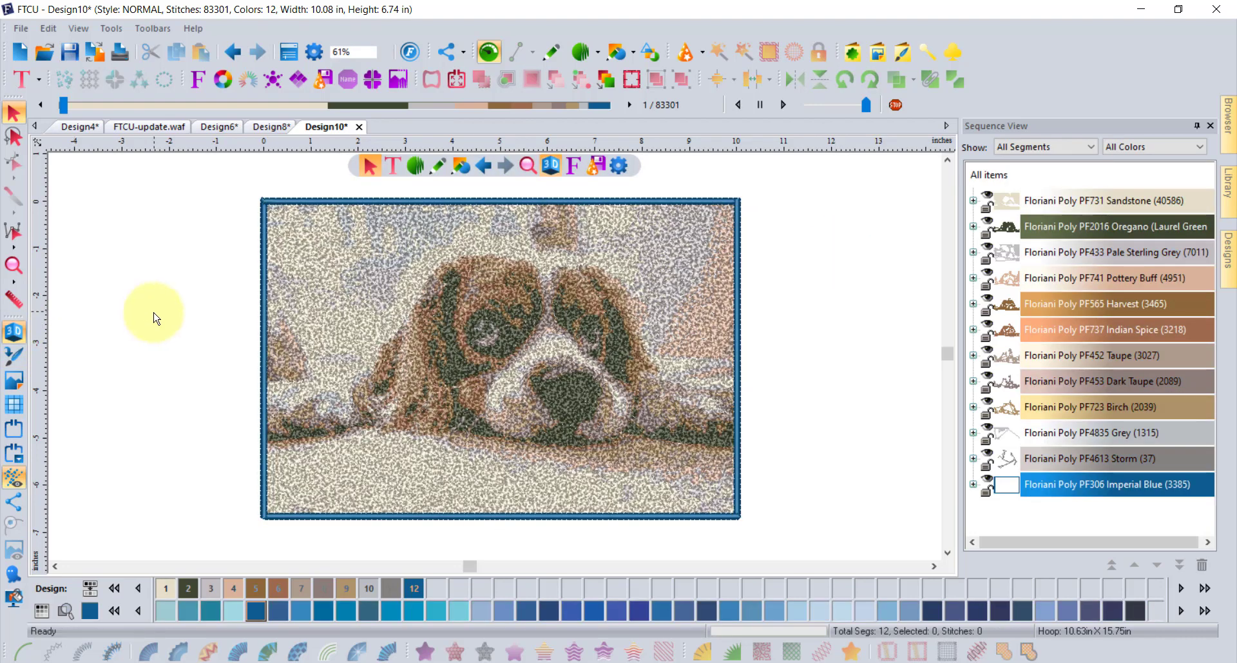